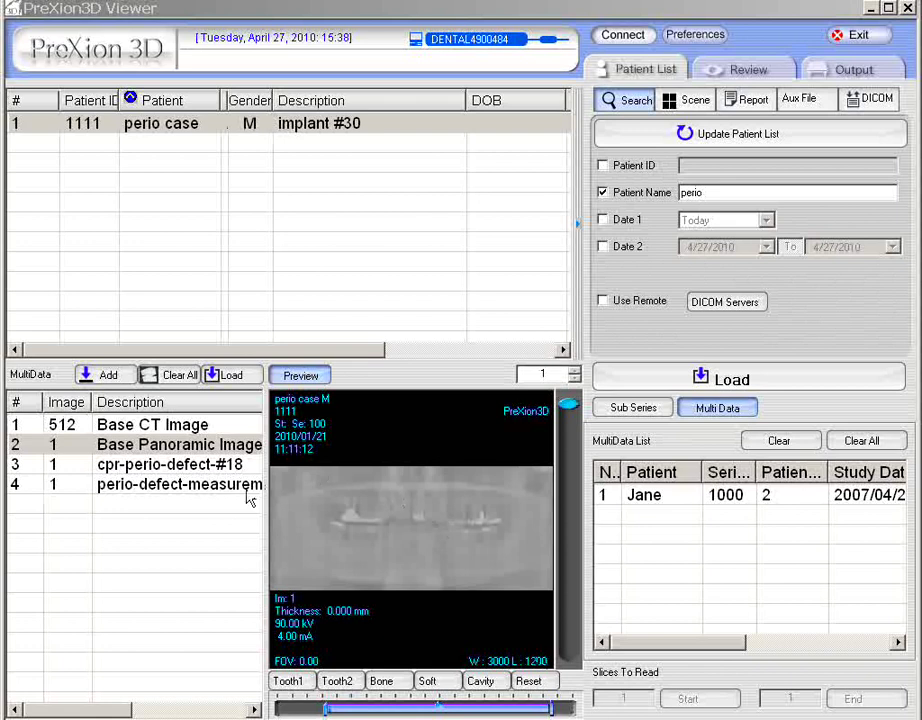
Load the Base Panoramic Image (row 2) from the MultiData list for review.
left_click(167, 455)
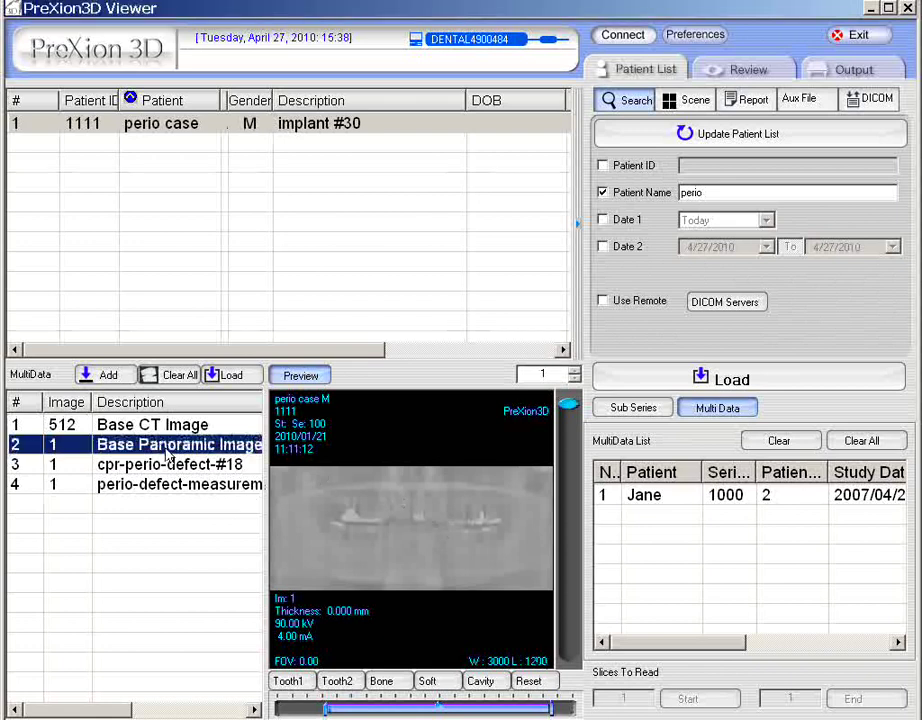
left_click(239, 381)
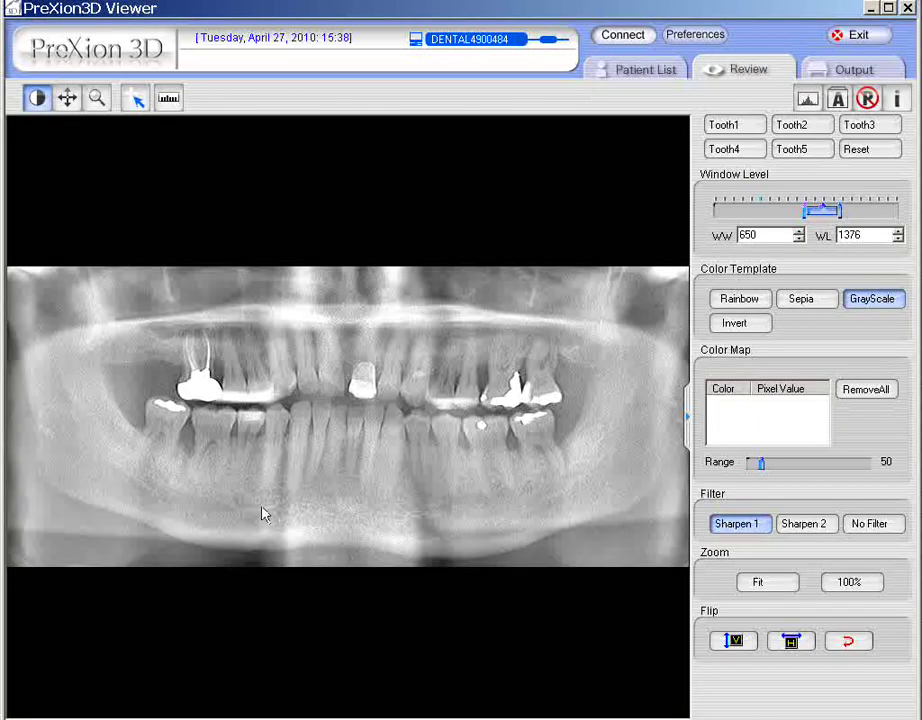
Adjust window/level with tooth presets and dragging to WW 863 / WL 1404.
left_click_drag(449, 381, 436, 426)
left_click(812, 150)
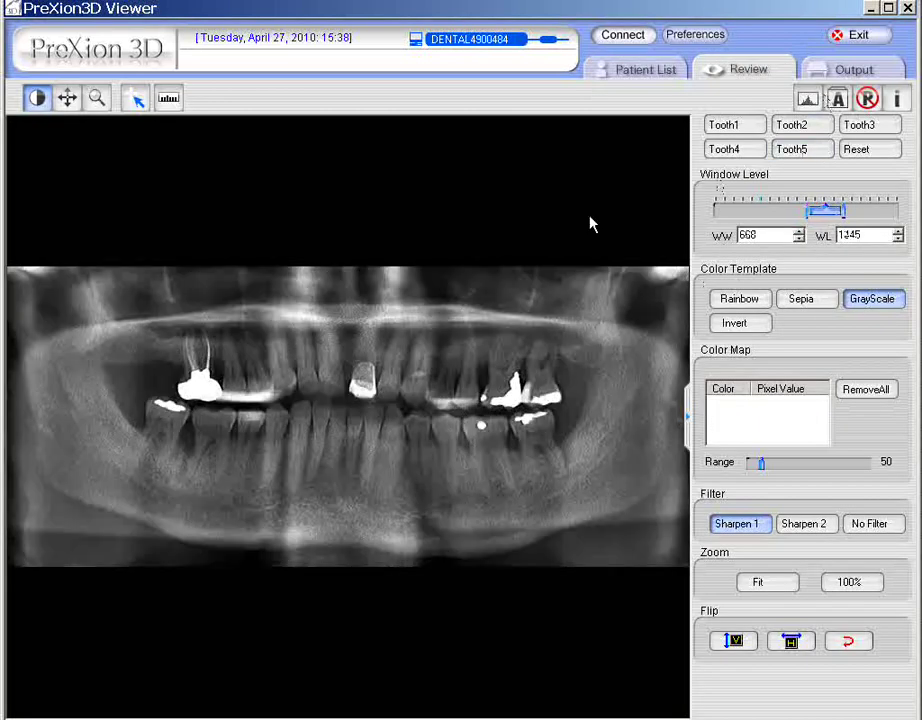
left_click(735, 152)
left_click_drag(515, 307, 560, 270)
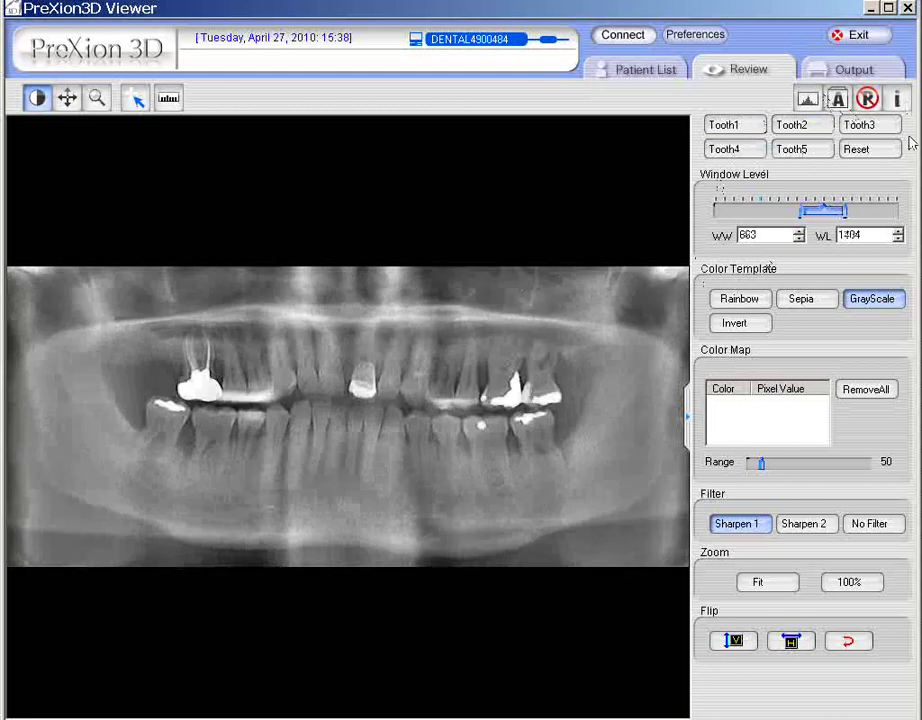
Show patient info and A/R/L/P orientation overlays, then capture the panoramic view.
left_click(897, 104)
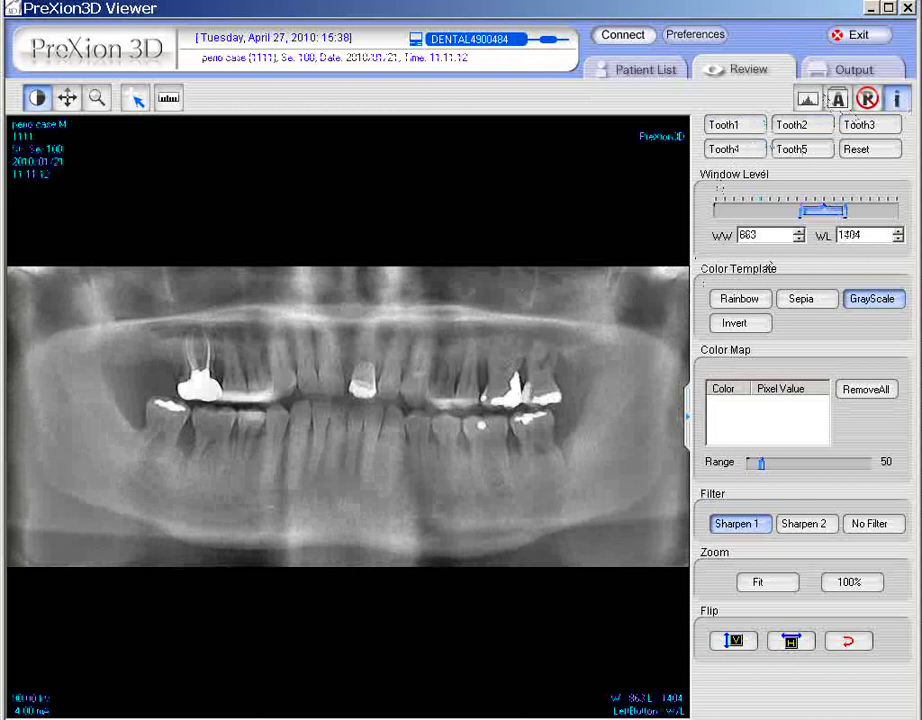
left_click(838, 99)
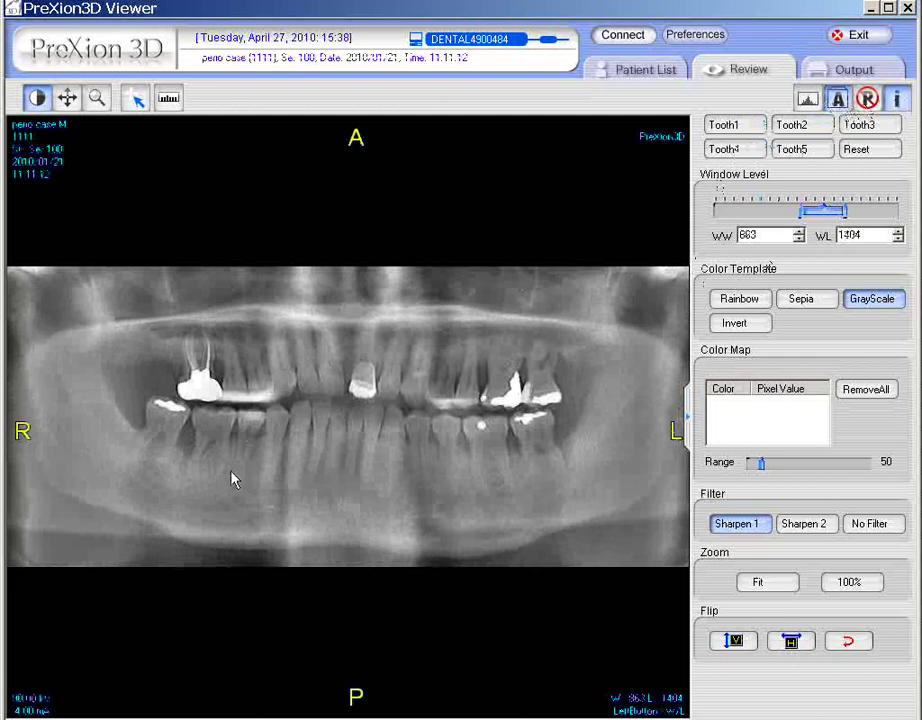
right_click(335, 351)
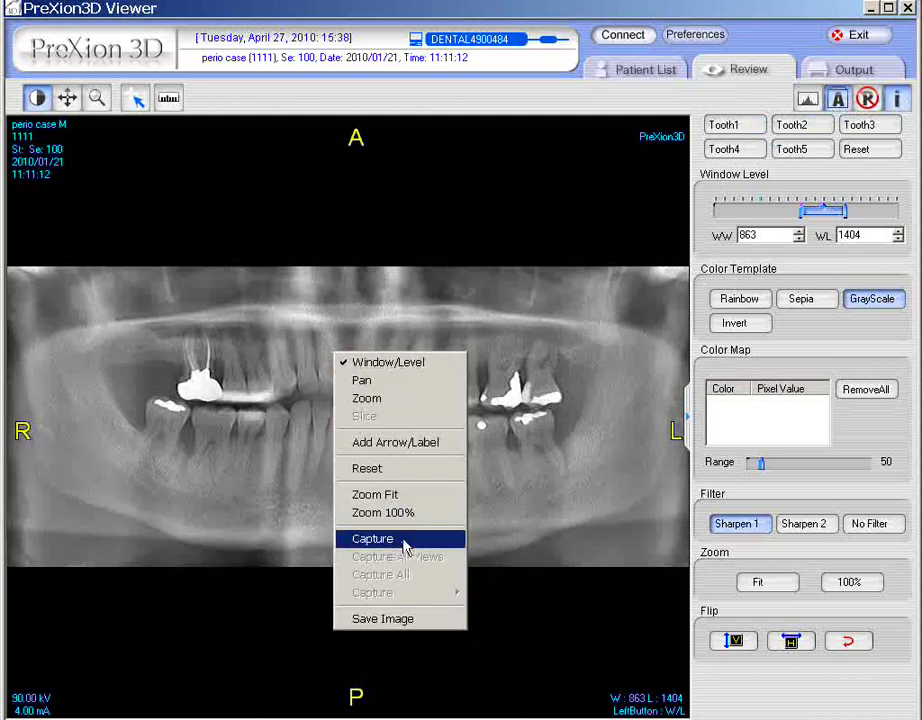
left_click(466, 289)
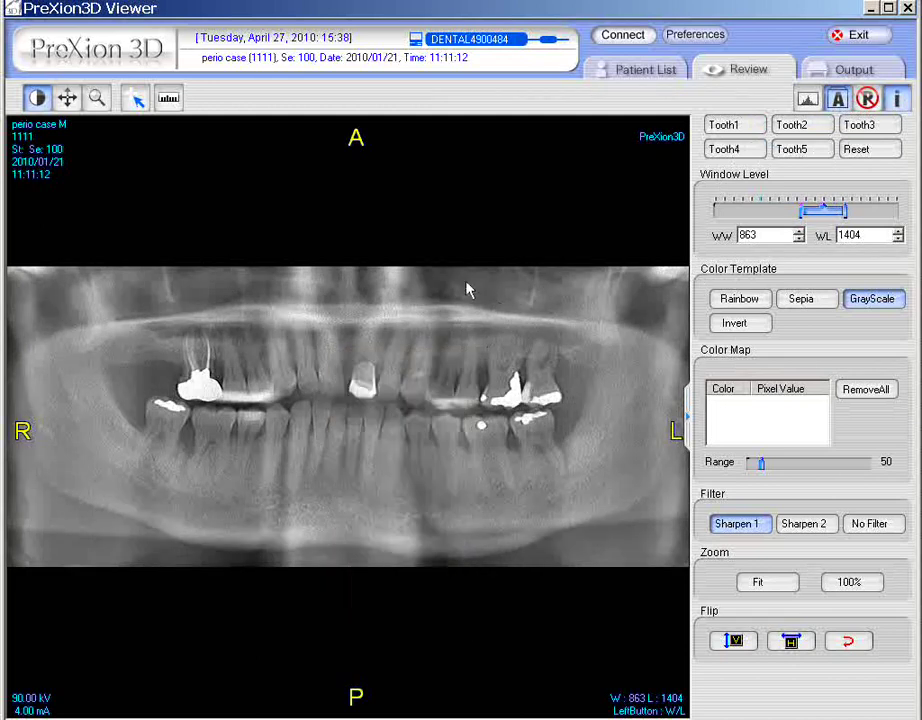
key("c")
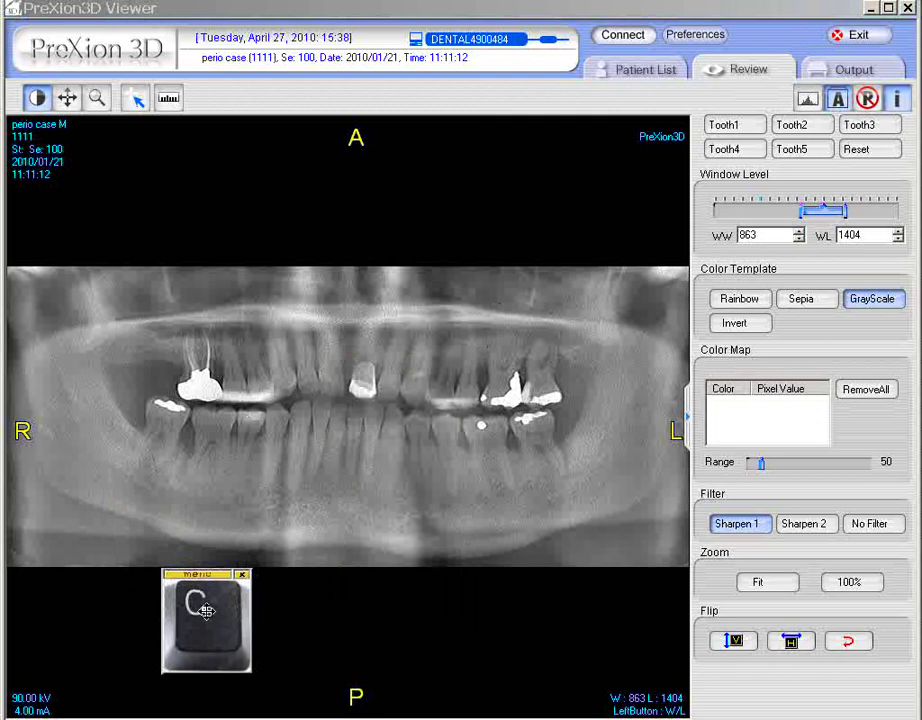
In the Output tab, capture the panoramic view into the film layout.
left_click(866, 72)
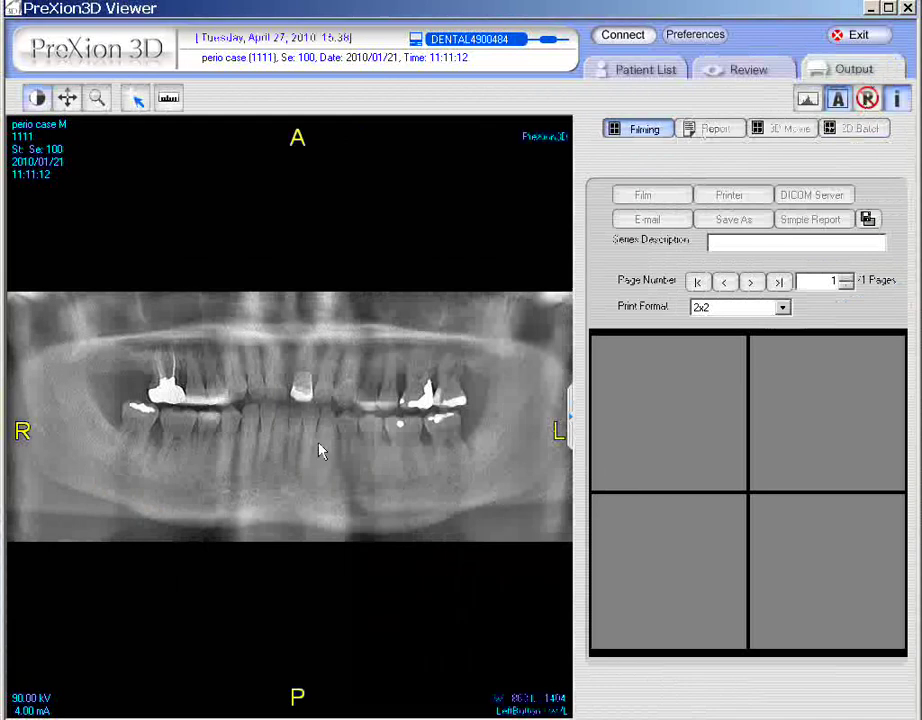
right_click(310, 418)
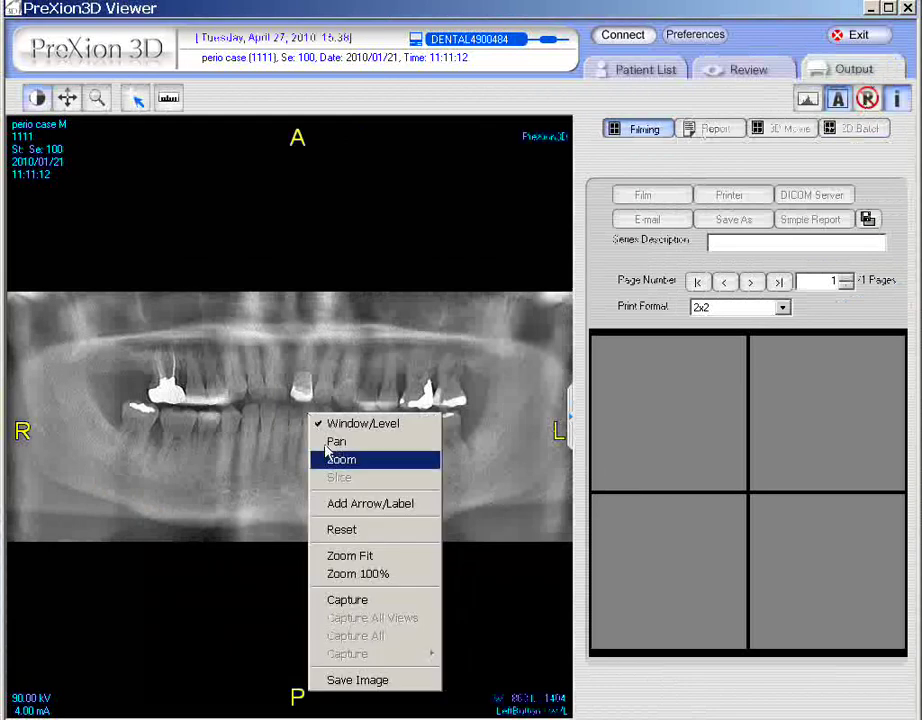
left_click(398, 596)
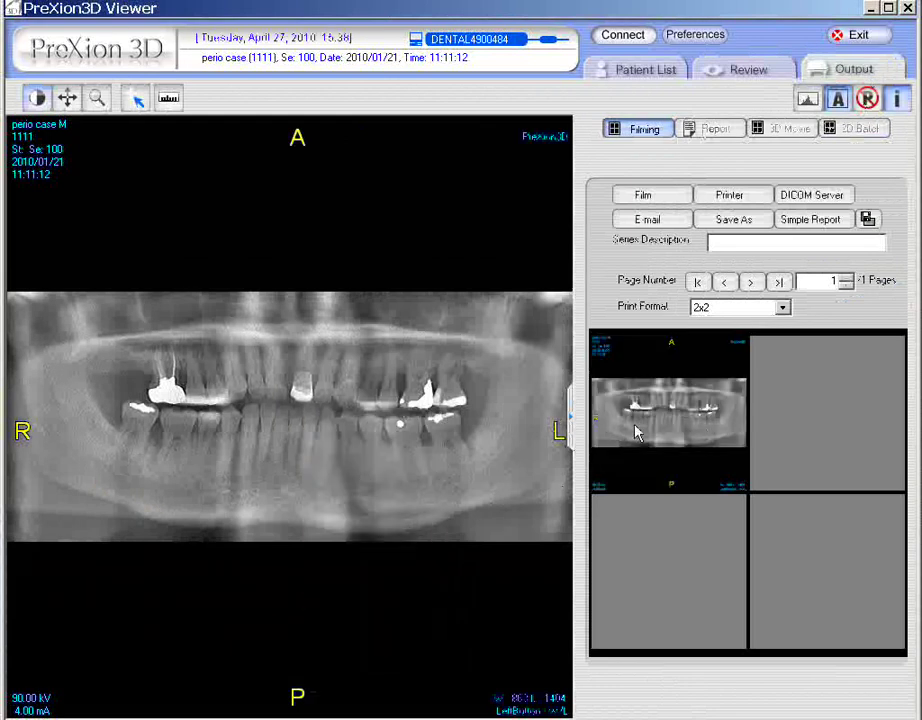
Set the film print format to 1x1 and cancel the Save As dialog.
left_click(784, 309)
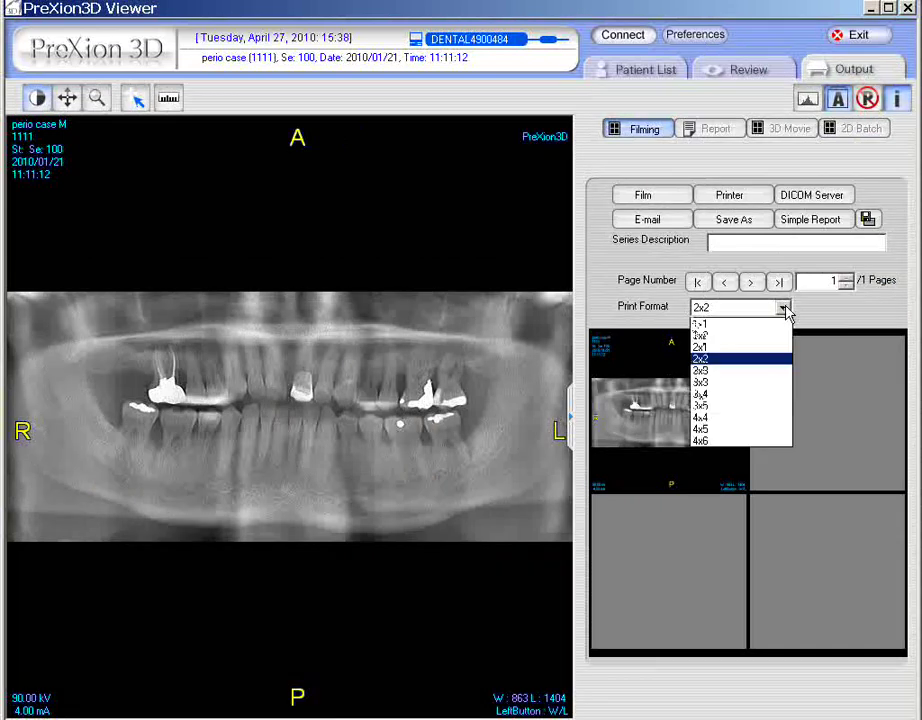
left_click(754, 322)
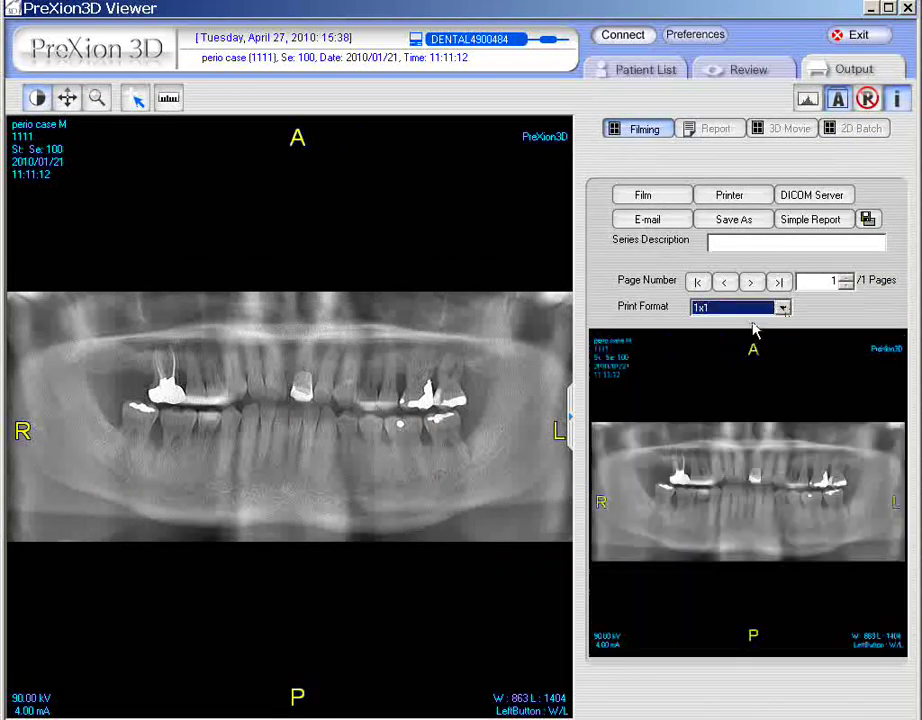
left_click(752, 220)
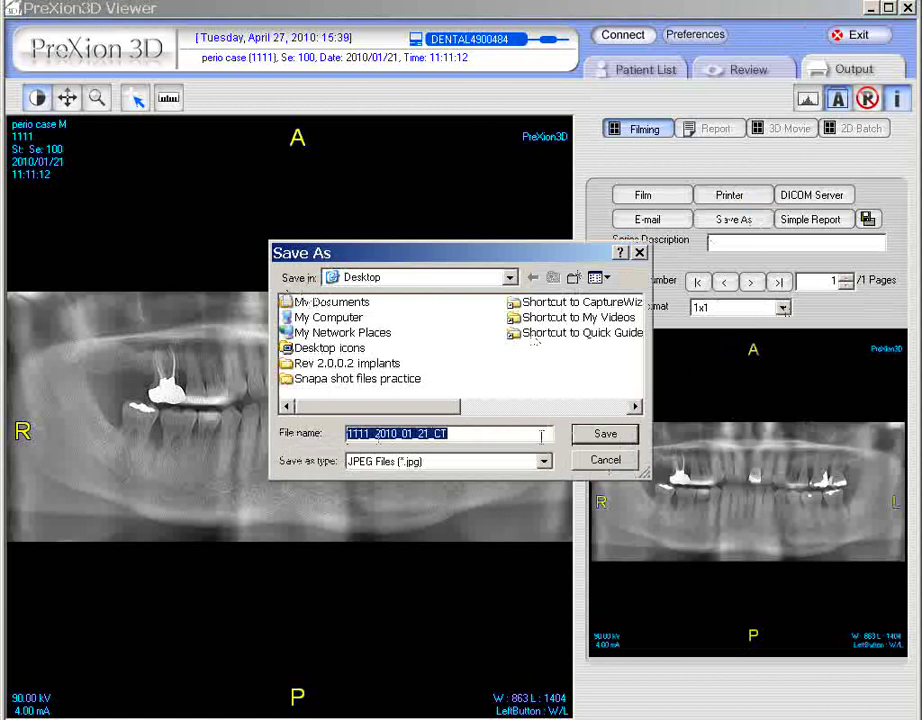
left_click(640, 252)
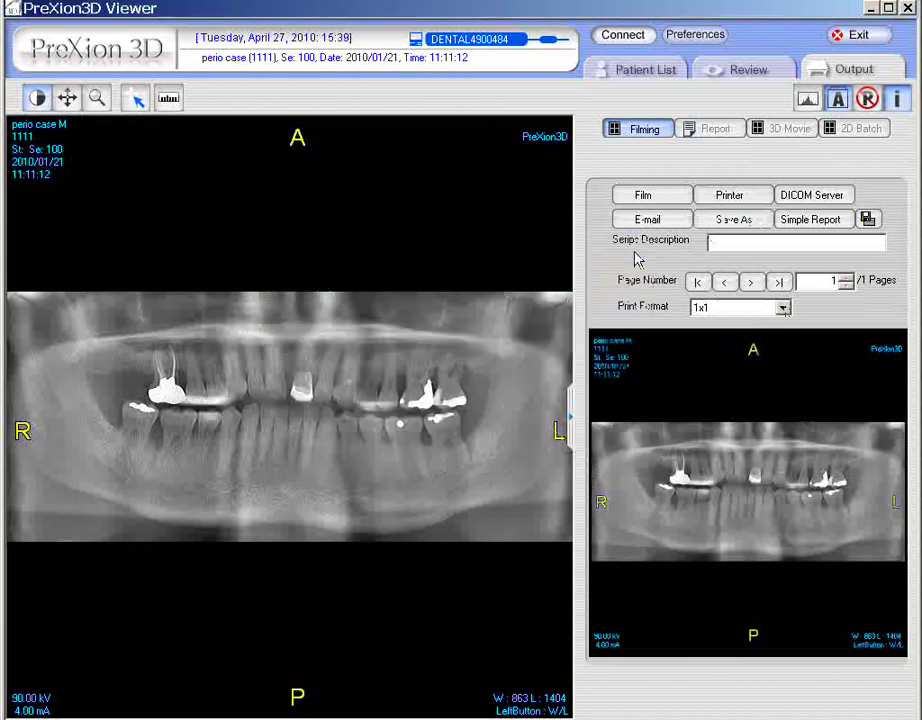
Generate a Simple Report signed by the first physician, scroll through it in Word, then return to the viewer.
left_click(824, 228)
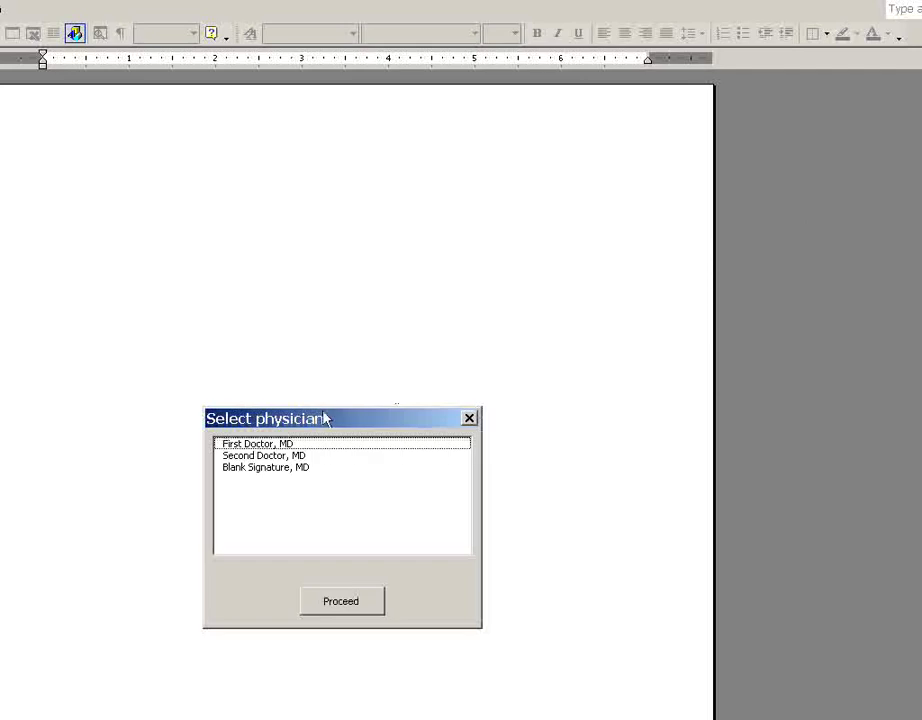
left_click(286, 445)
left_click(340, 601)
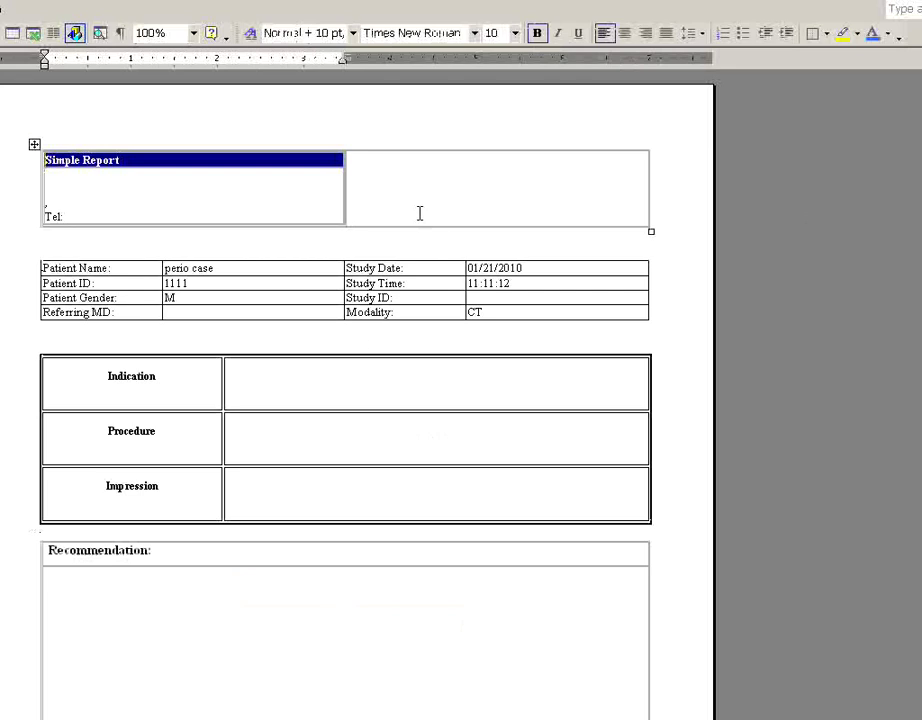
scroll(280, 540, "down", 10)
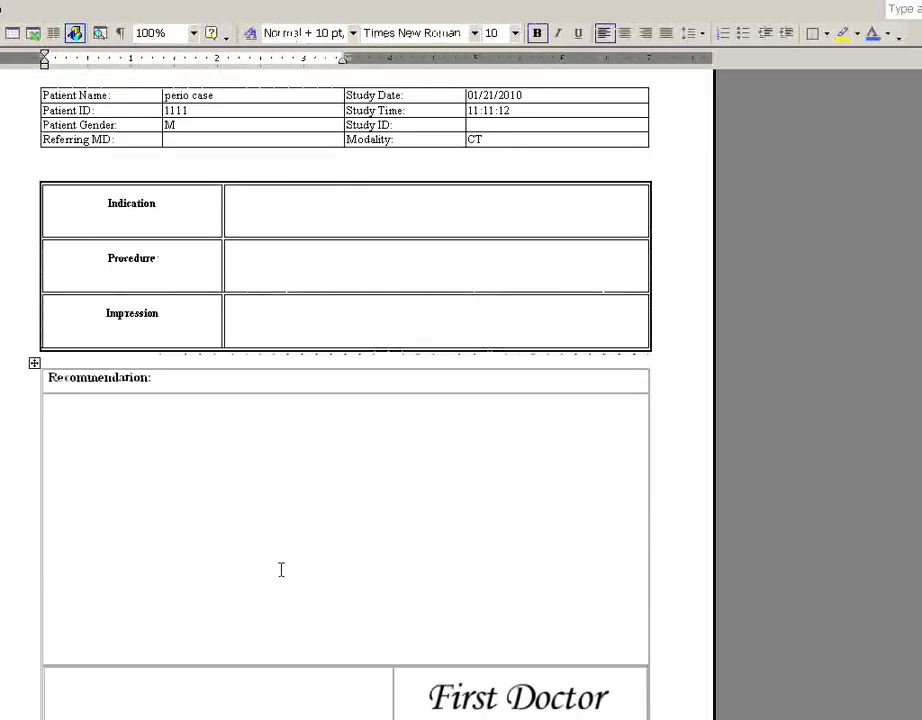
scroll(281, 569, "down", 4)
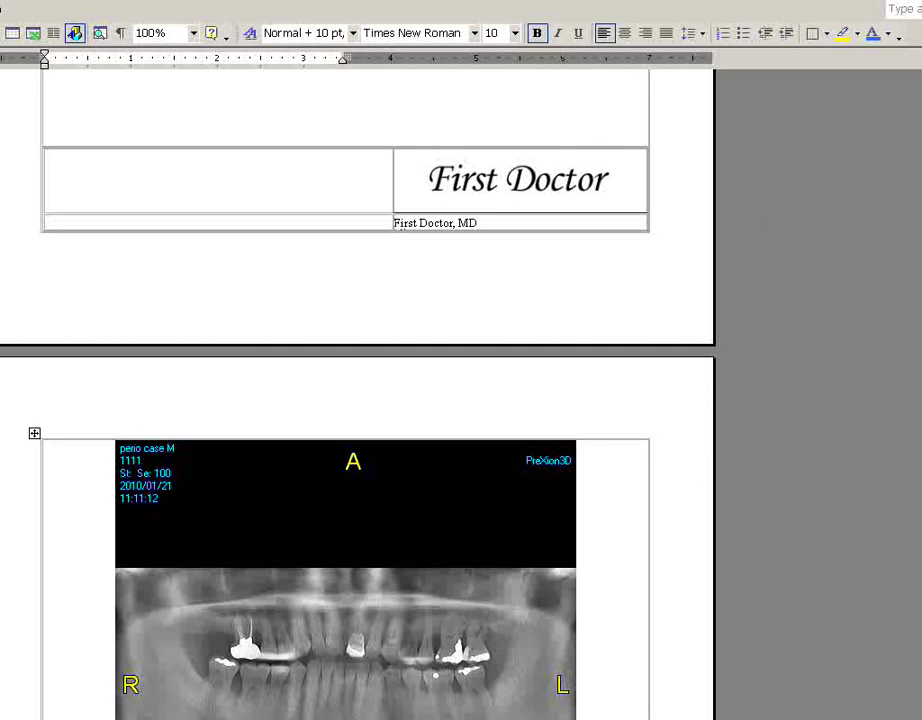
key("alt+Tab")
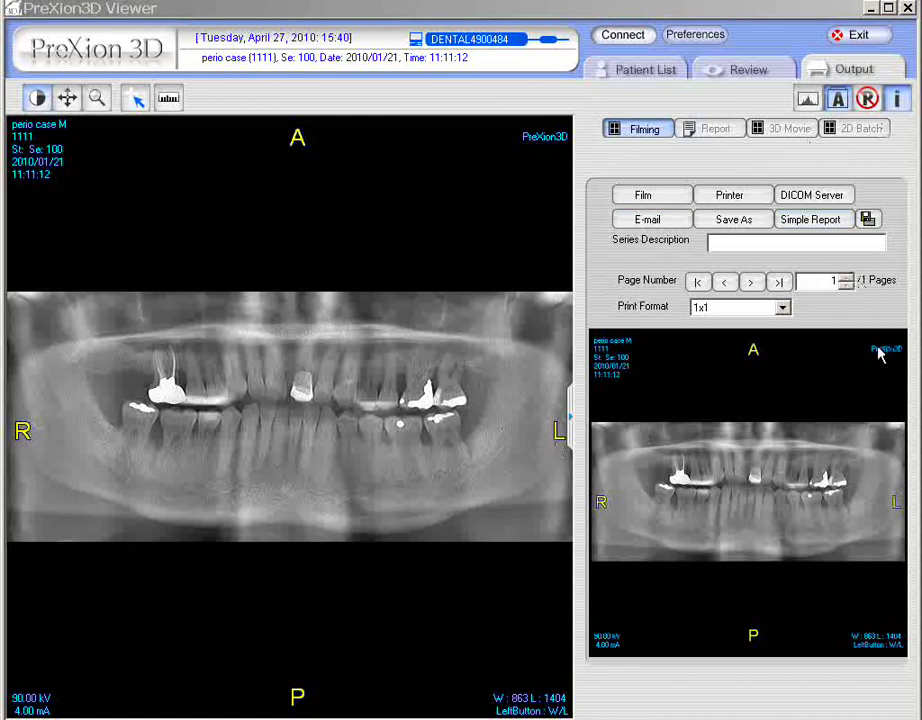
Clear the Series Description field and return to the Review tab.
left_click(732, 241)
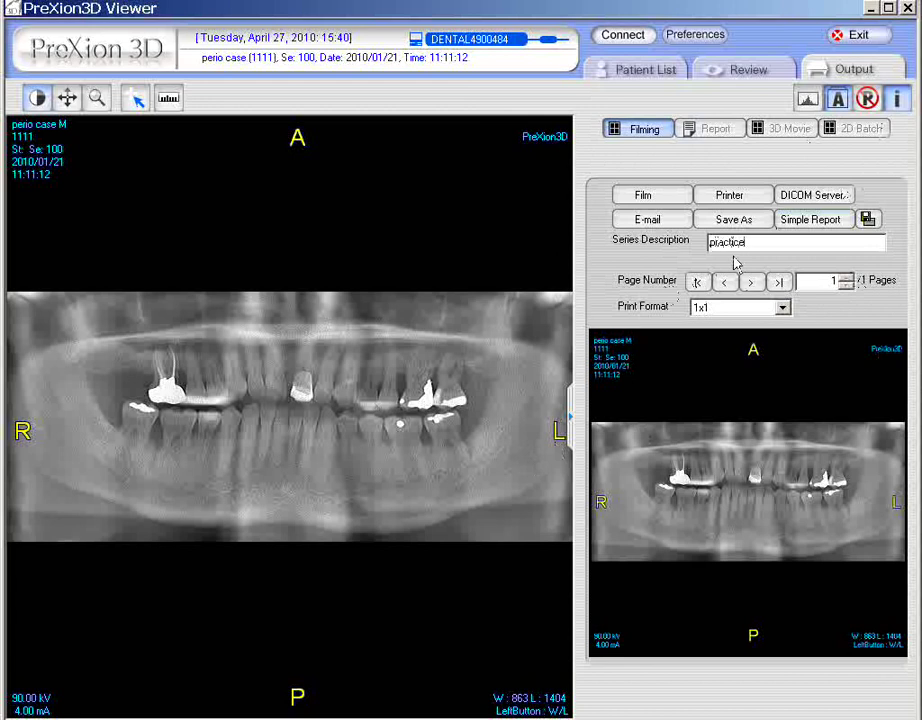
key("BackSpace")
key("BackSpace")
key("BackSpace")
key("BackSpace")
key("BackSpace")
key("BackSpace")
key("BackSpace")
left_click(770, 70)
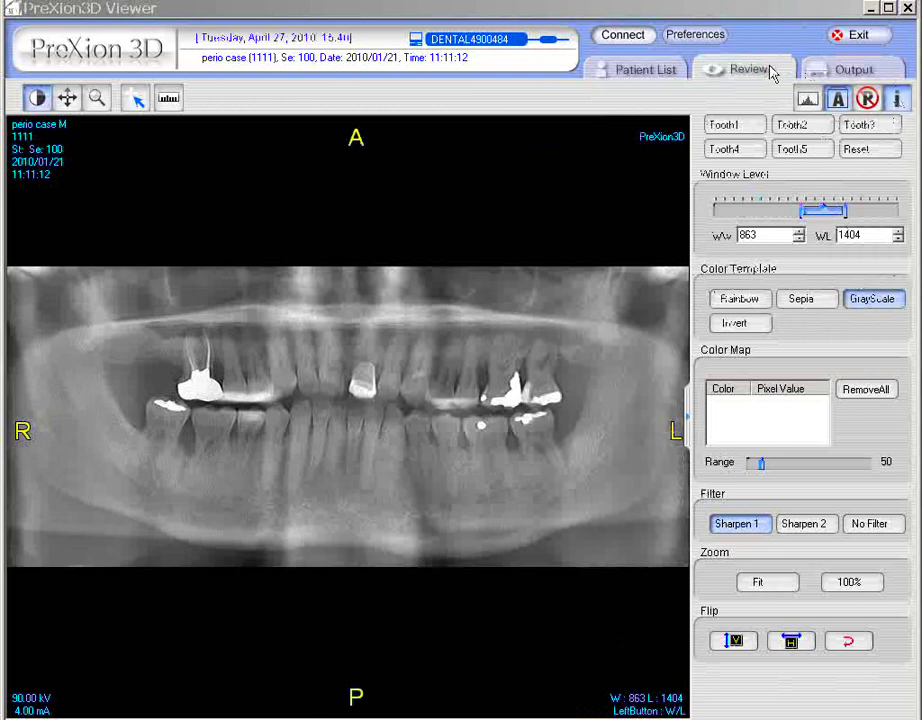
Load the perio case CT study, deleting the old output images, into the four review views.
left_click(628, 68)
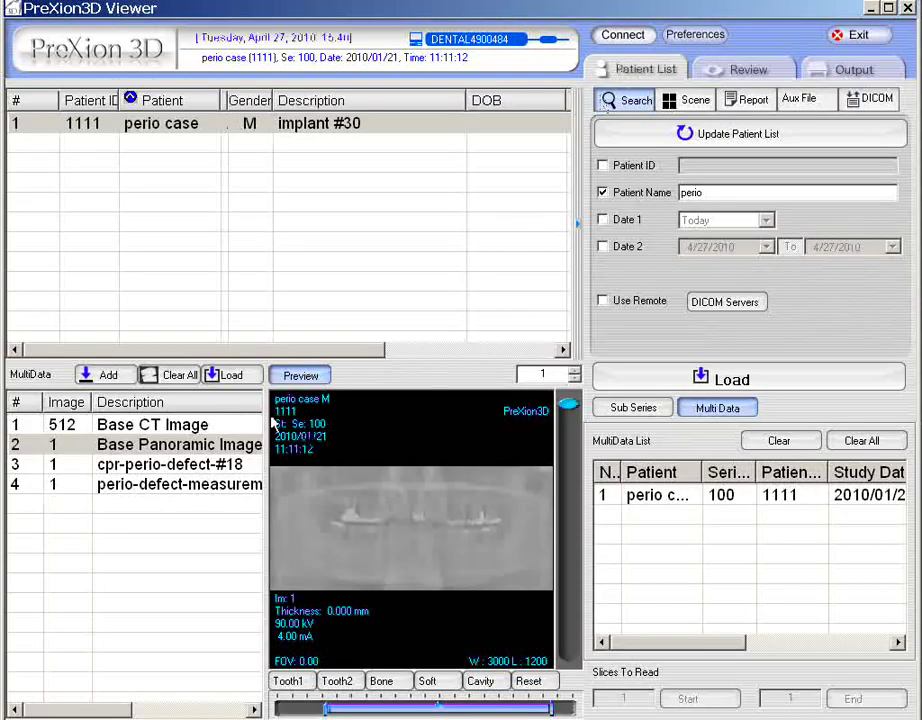
left_click(278, 125)
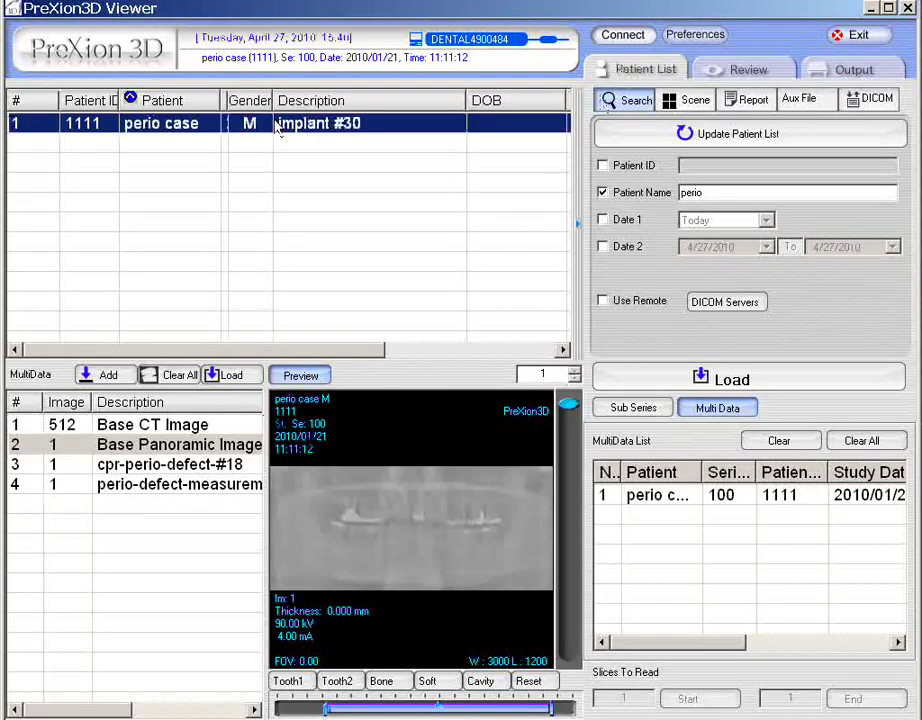
double_click(273, 120)
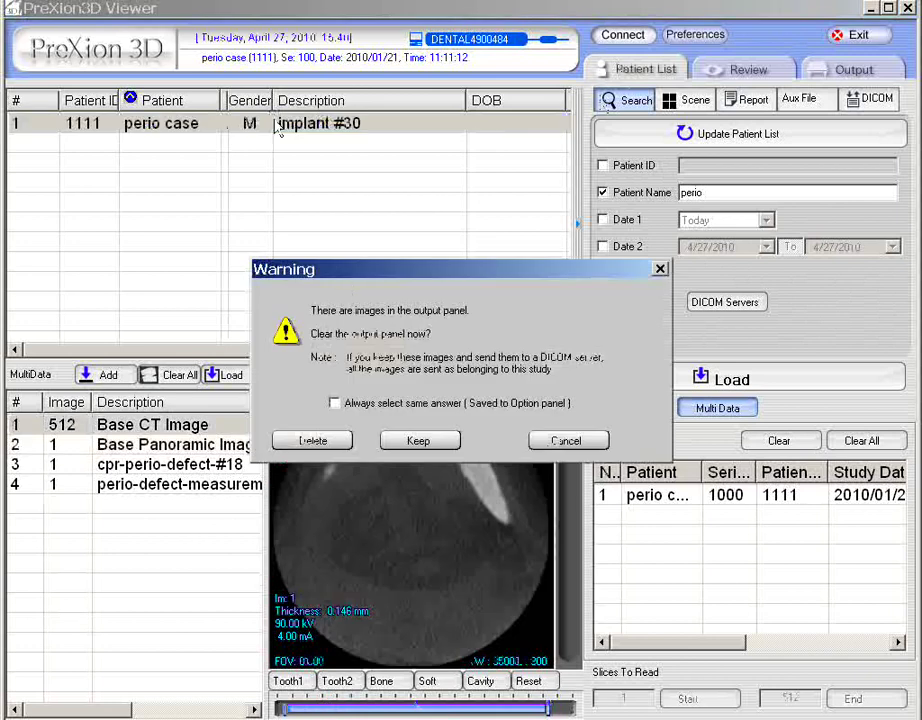
left_click(315, 441)
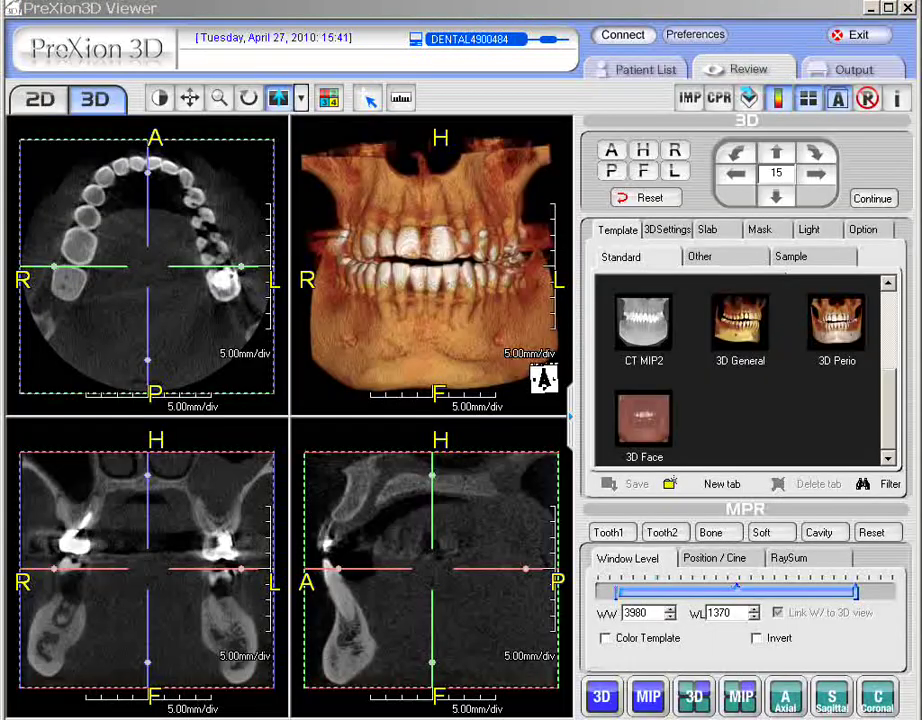
left_click(333, 138)
left_click(206, 220)
Drag the coronal crosshair, then rotate and shift the axial crosshair to oblique the slices.
left_click(335, 169)
left_click(284, 236)
left_click(170, 540)
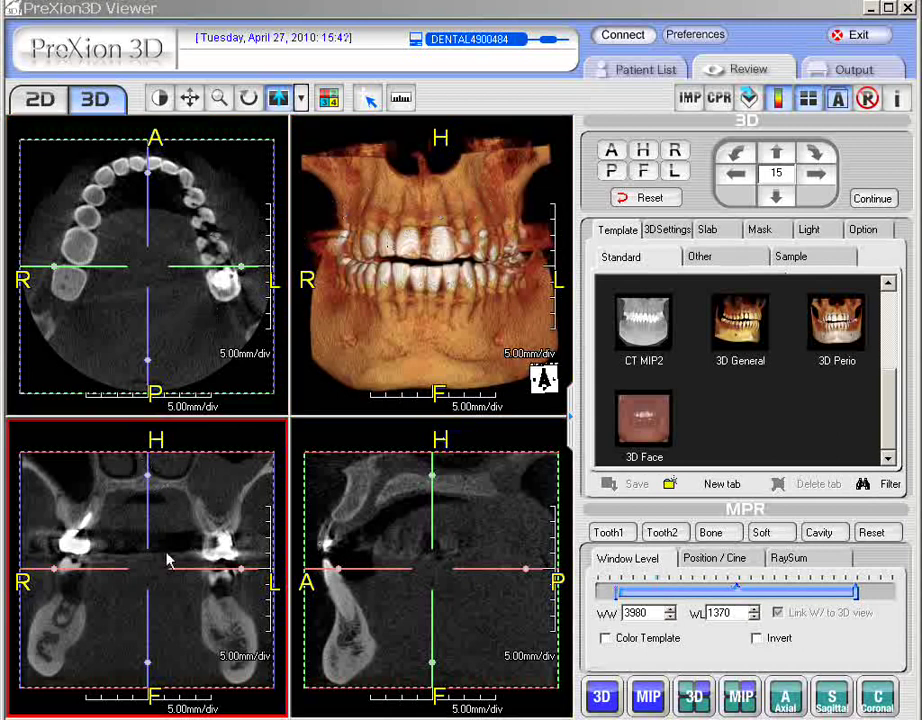
left_click_drag(148, 566, 213, 484)
left_click(214, 150)
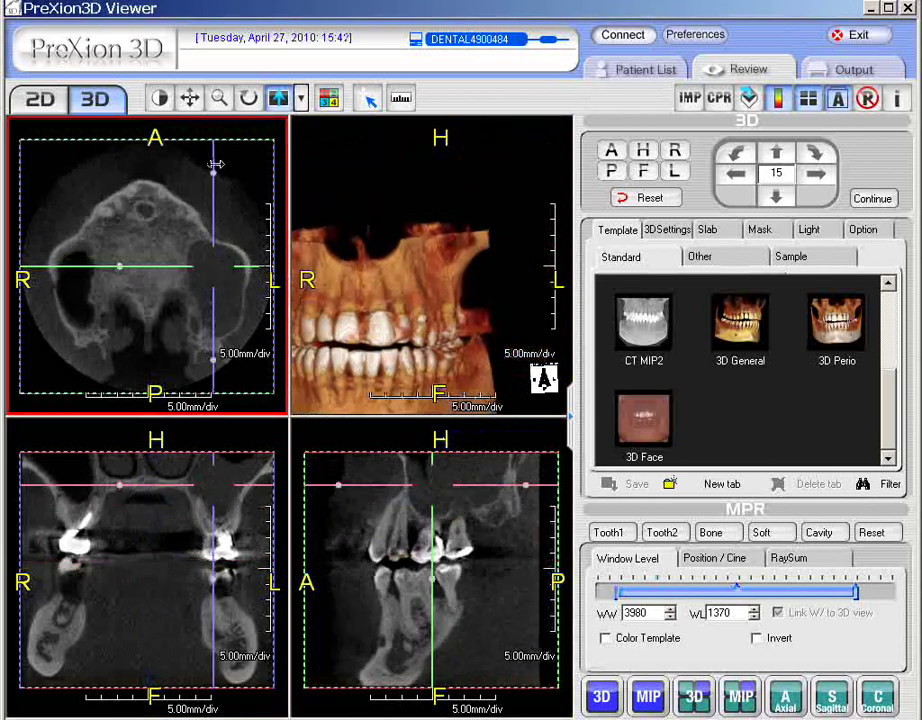
left_click_drag(214, 173, 182, 180)
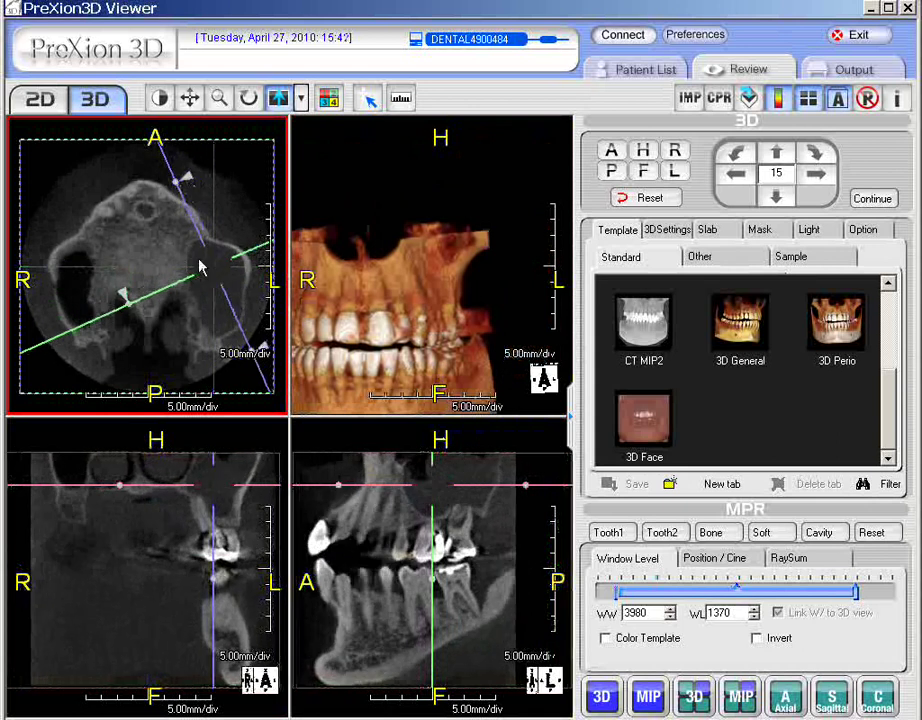
left_click_drag(215, 265, 201, 261)
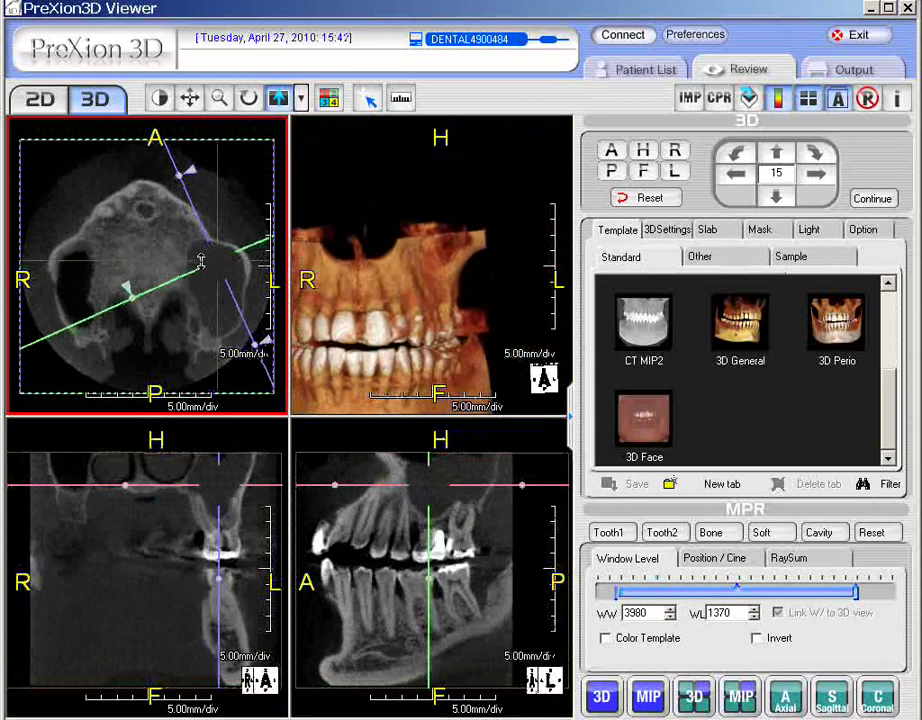
Switch the active view among the sagittal, coronal and axial slices.
left_click(198, 479)
left_click(442, 487)
left_click(461, 243)
left_click(181, 221)
left_click(170, 484)
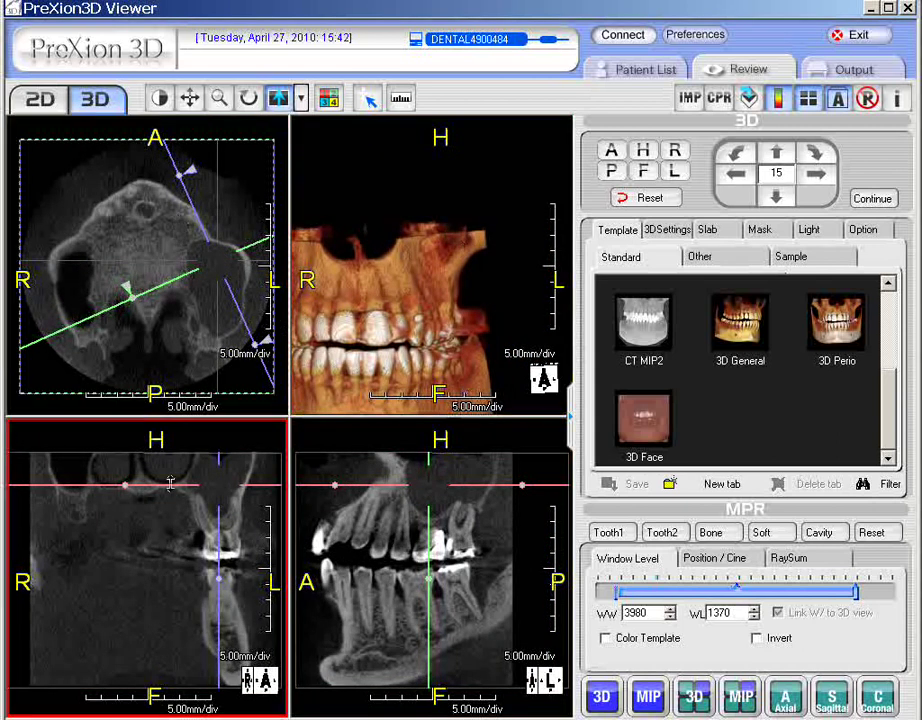
left_click(458, 550)
left_click(420, 380)
left_click(161, 488)
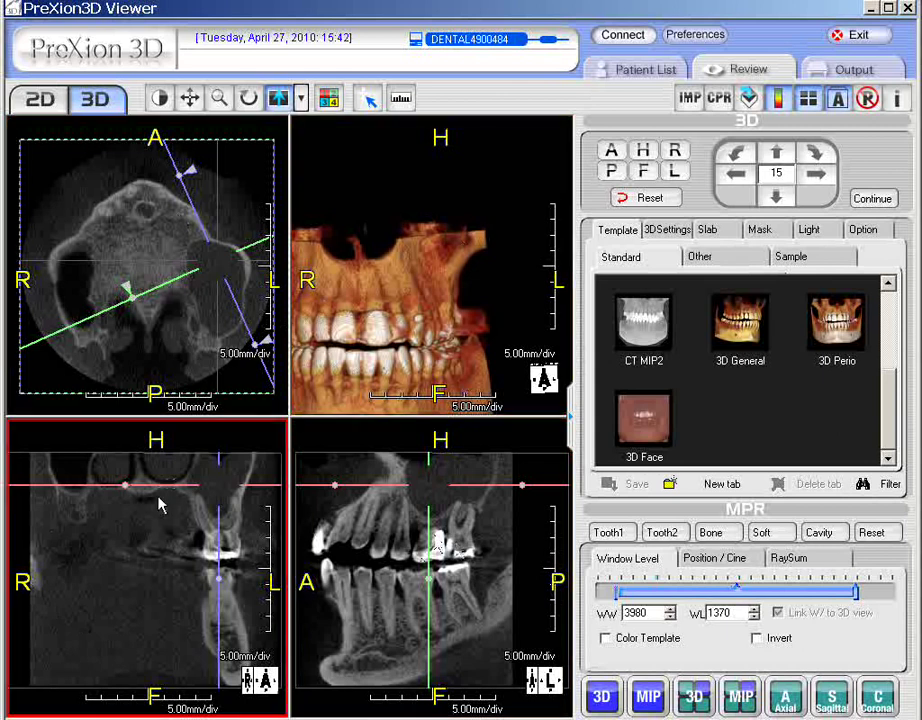
right_click(92, 563)
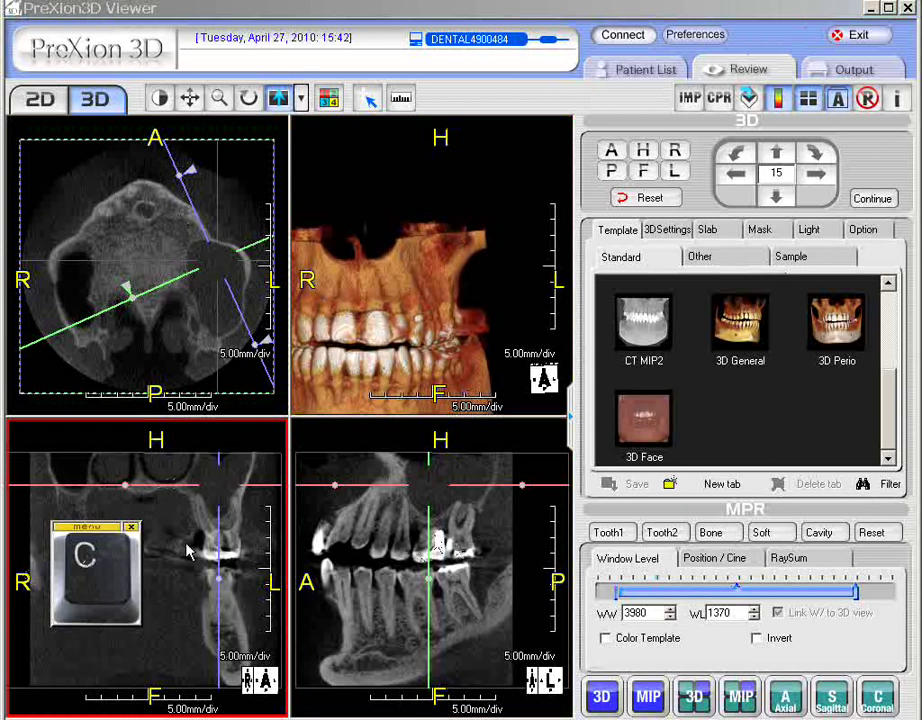
left_click(420, 560)
left_click(190, 553)
left_click(203, 253)
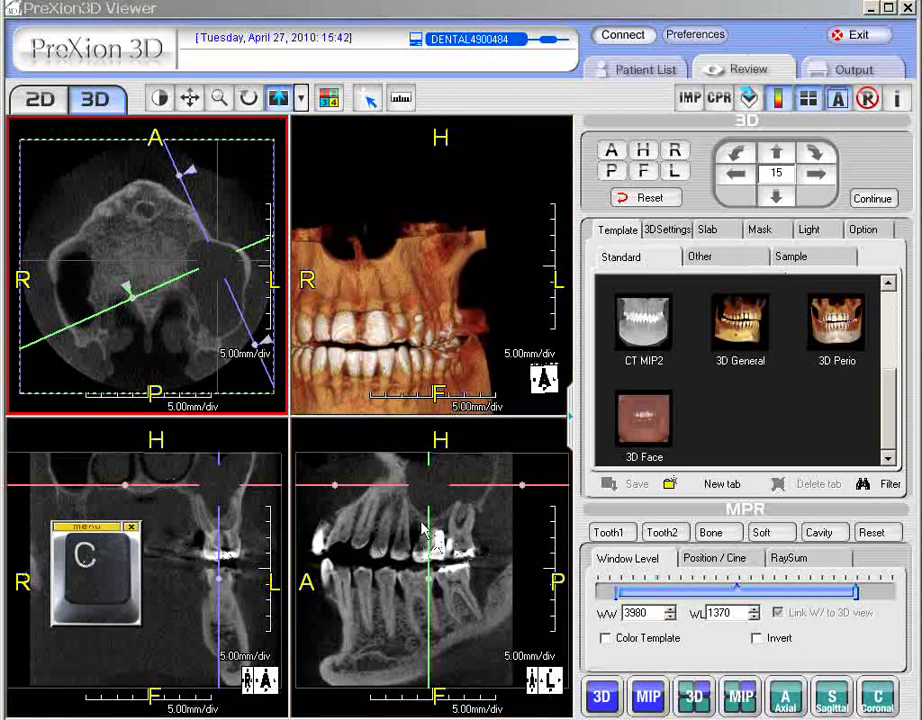
key("c")
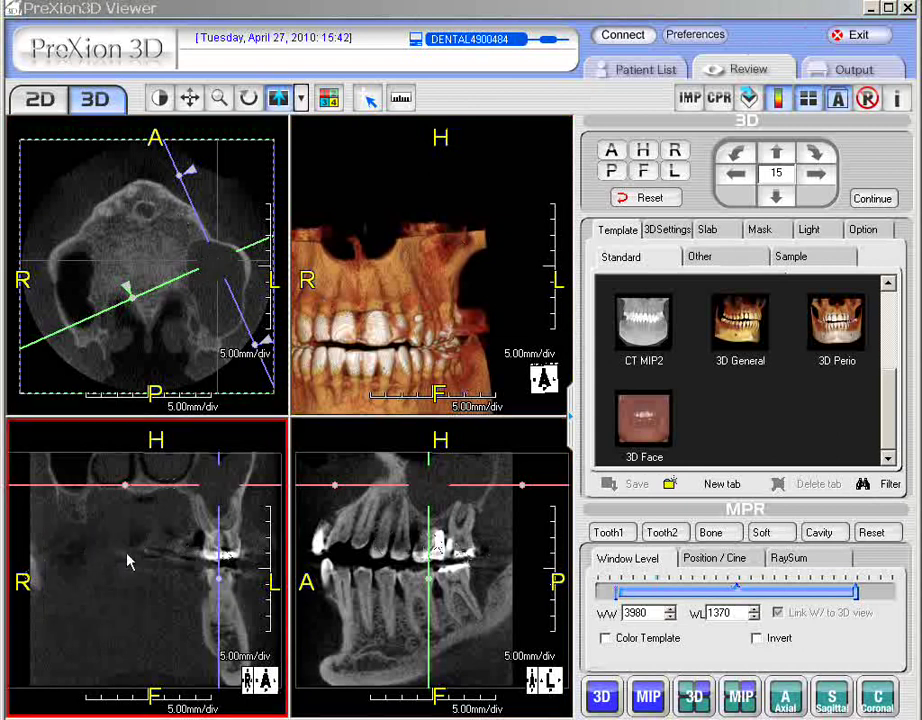
right_click(166, 522)
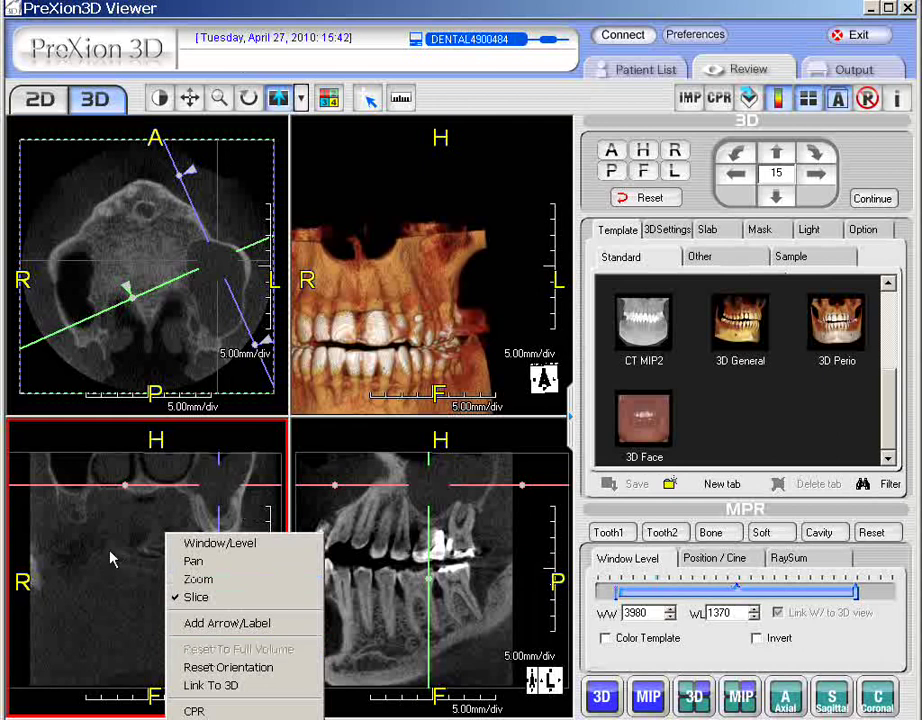
left_click(192, 710)
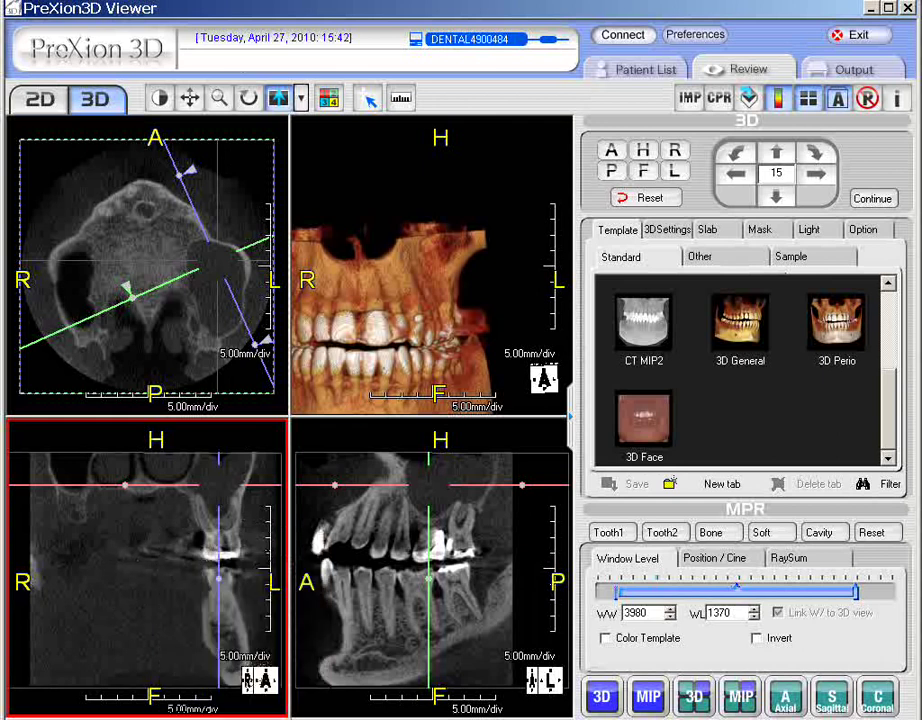
left_click(500, 250)
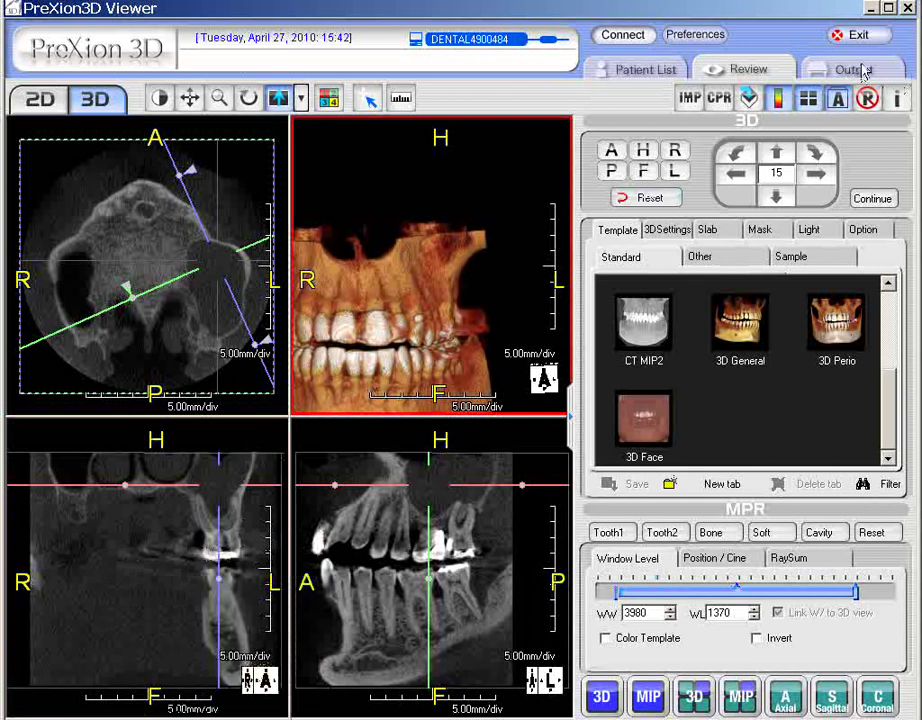
Set the Output film print format to 2x2 with all four views and open the DICOM server list.
left_click(860, 70)
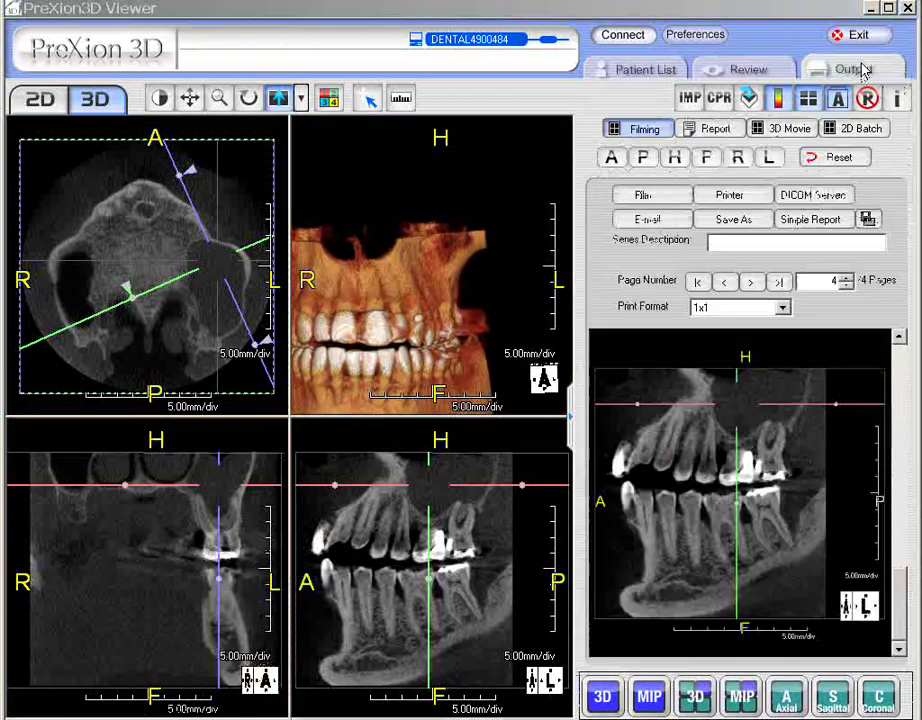
left_click(782, 308)
left_click(762, 364)
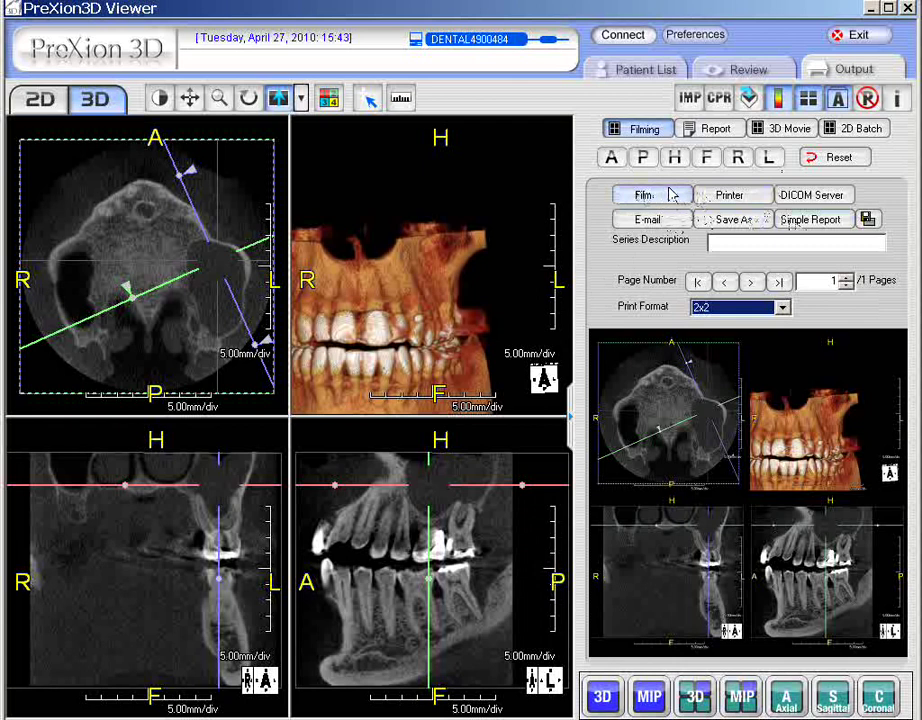
left_click(815, 200)
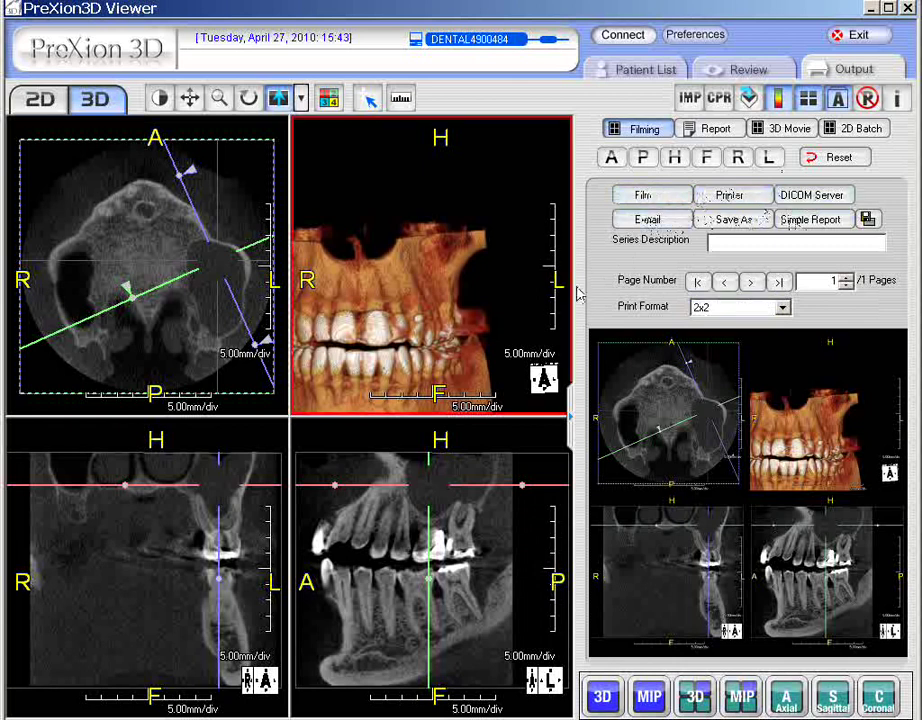
left_click(835, 202)
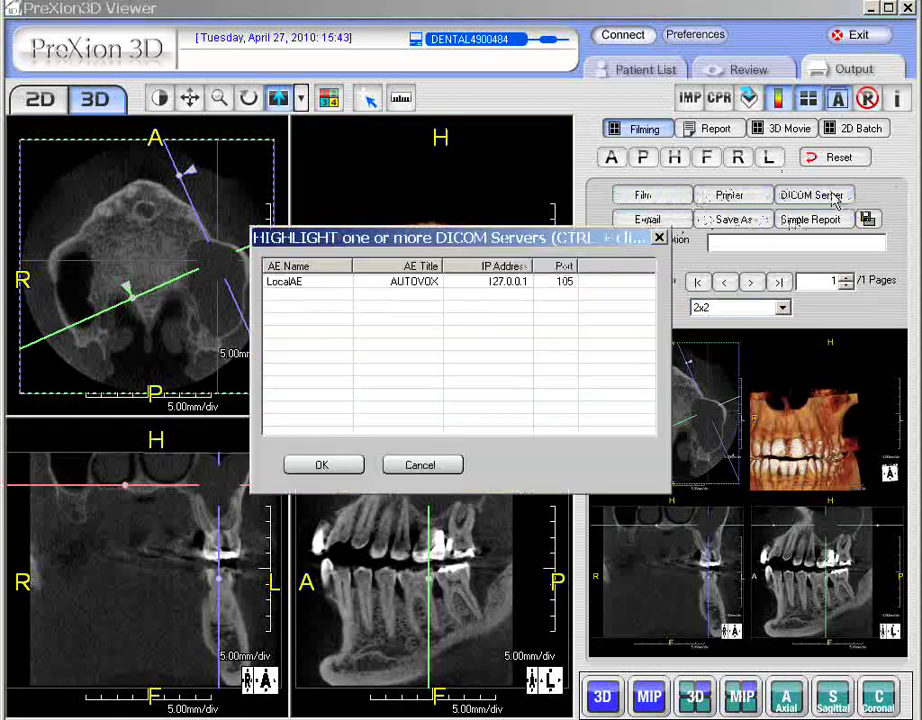
Enter series description 'test' and send the film to the LocalAE DICOM server.
left_click(659, 237)
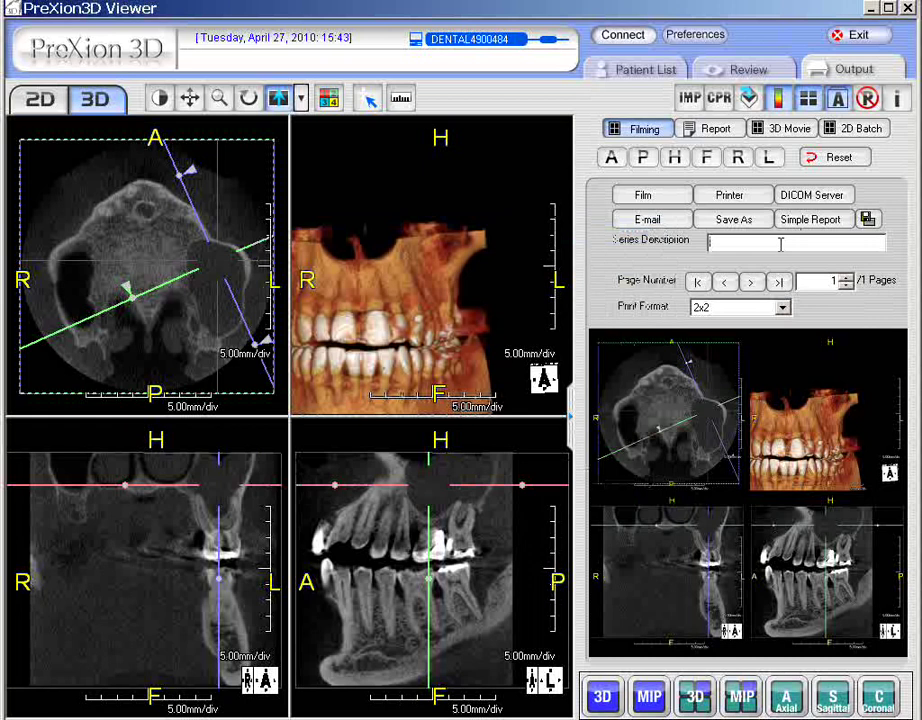
type("tes")
left_click(836, 205)
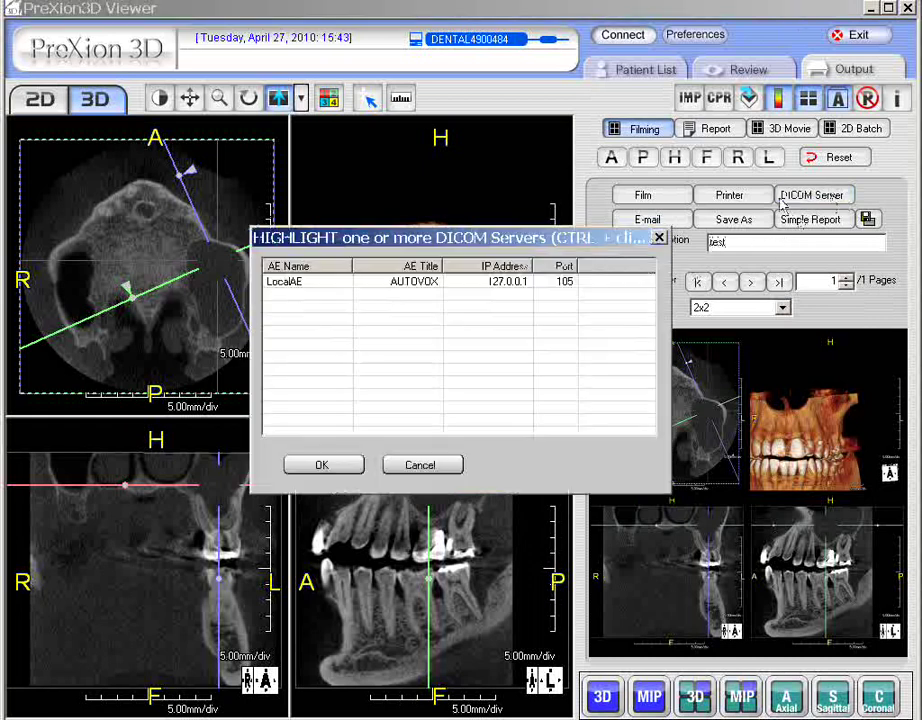
left_click(498, 283)
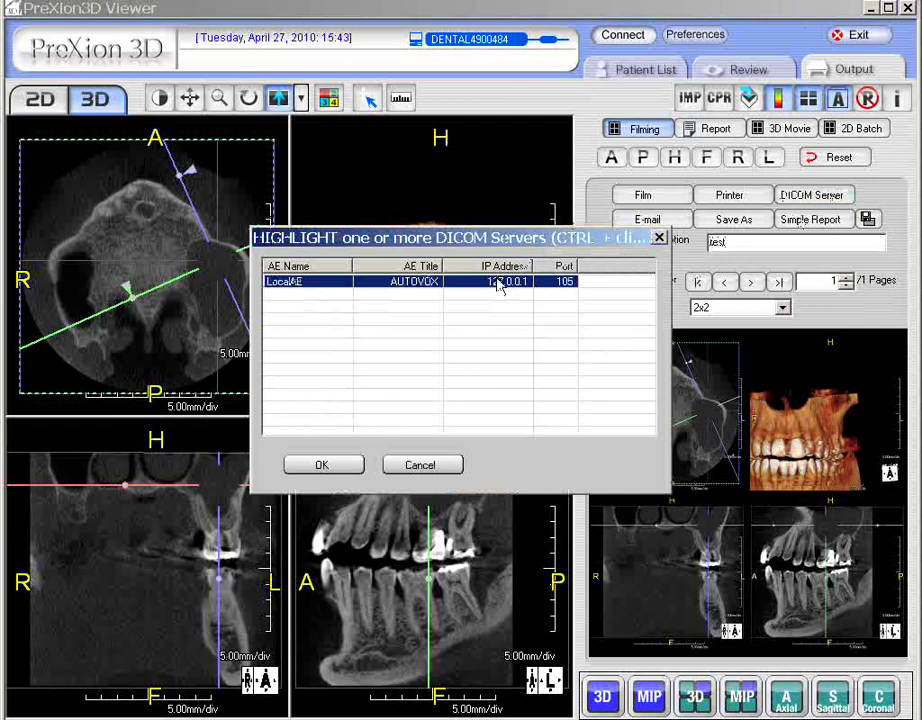
left_click(322, 466)
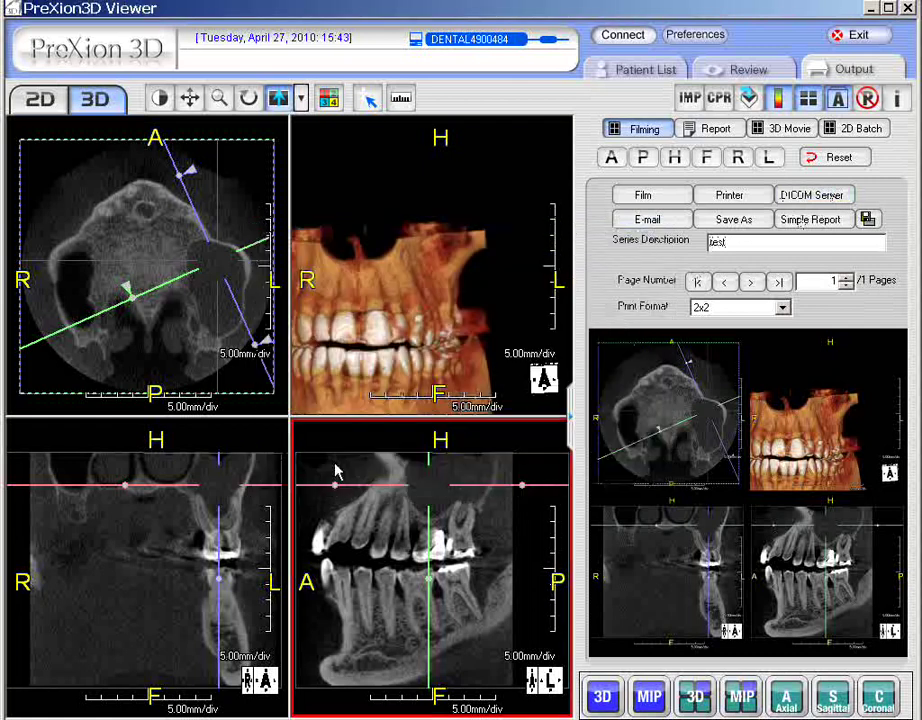
Refresh the patient list, select the perio case and browse its 4-image 'test' series.
left_click(655, 68)
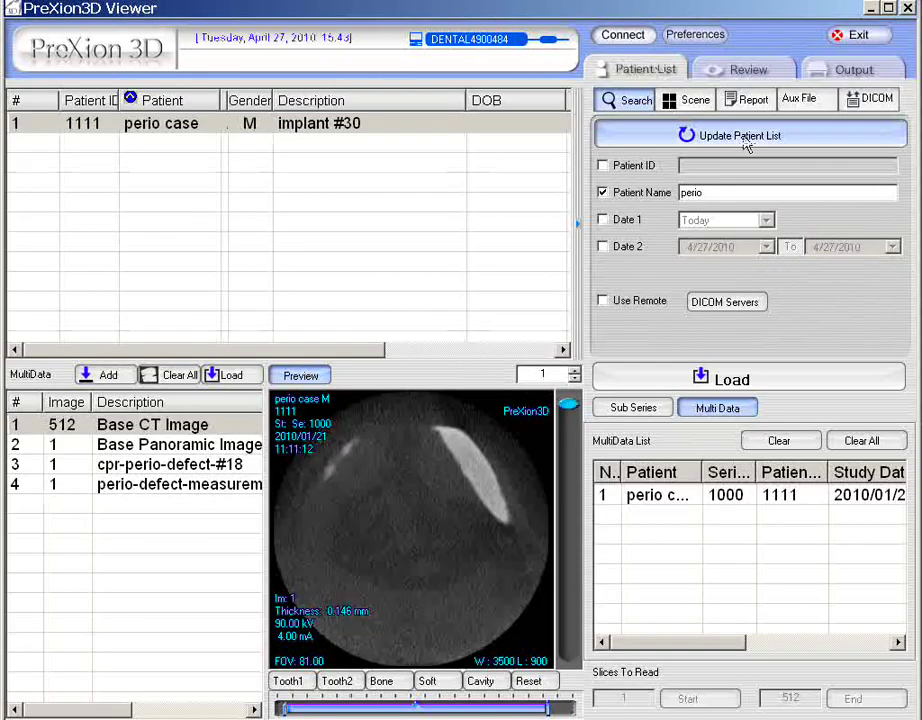
left_click(744, 145)
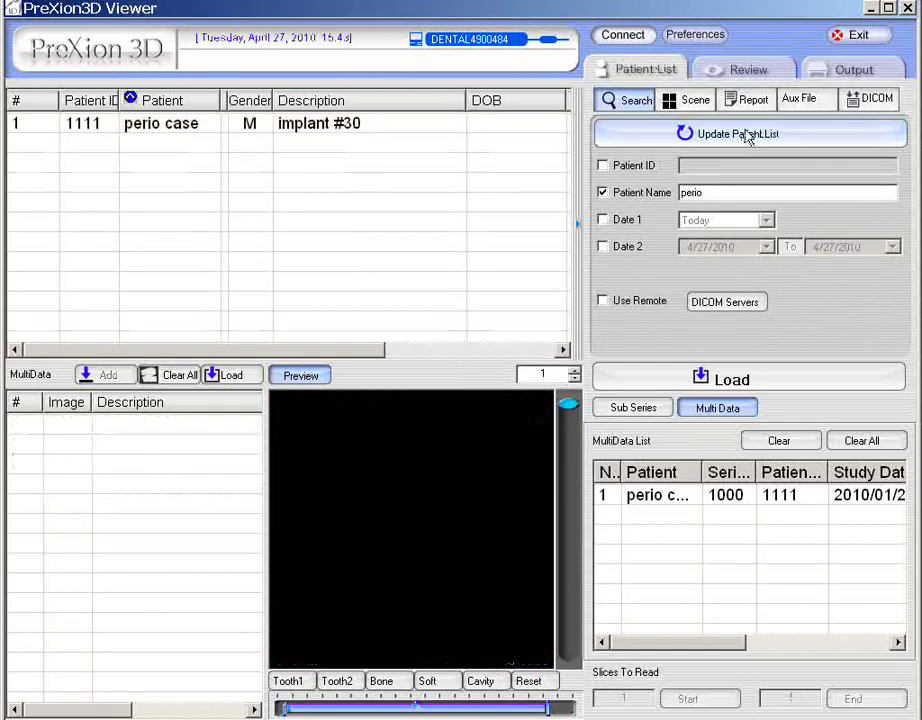
left_click(282, 124)
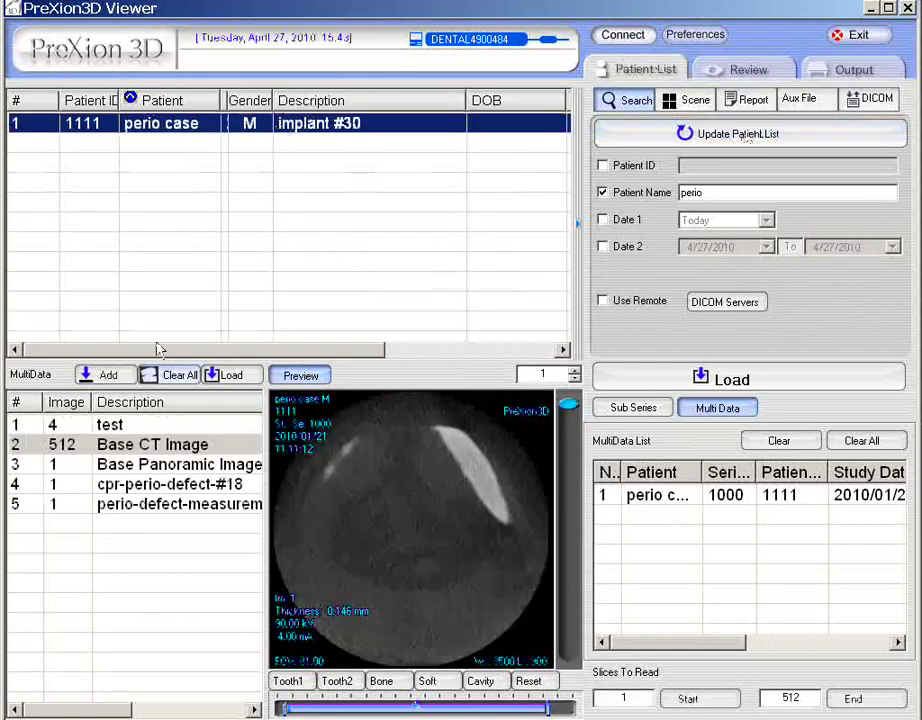
left_click(137, 428)
left_click_drag(568, 405, 568, 480)
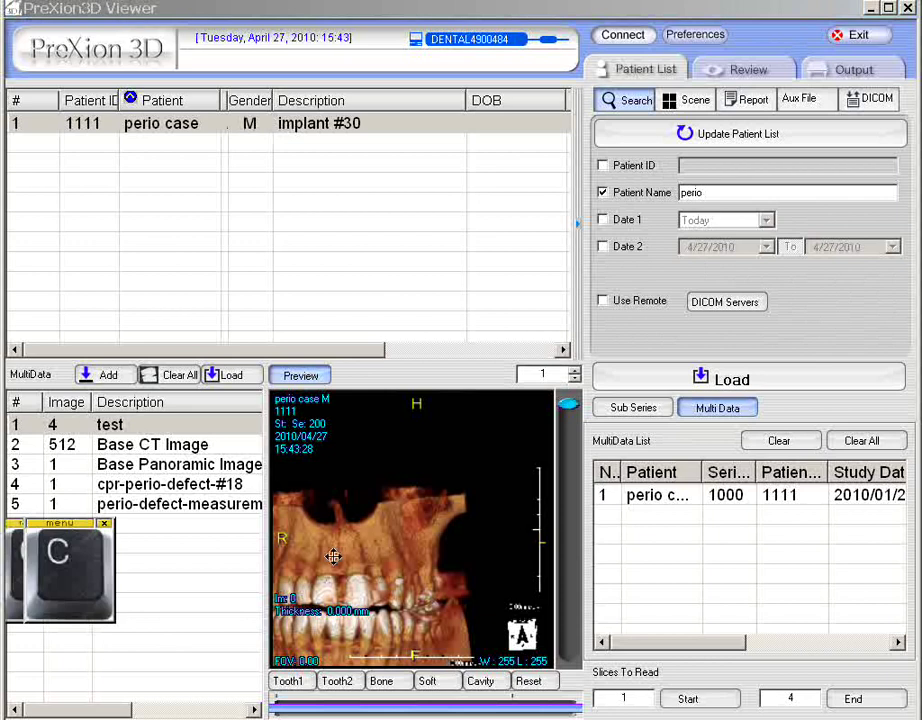
Reopen the test series in Review and make the coronal view active.
right_click(401, 488)
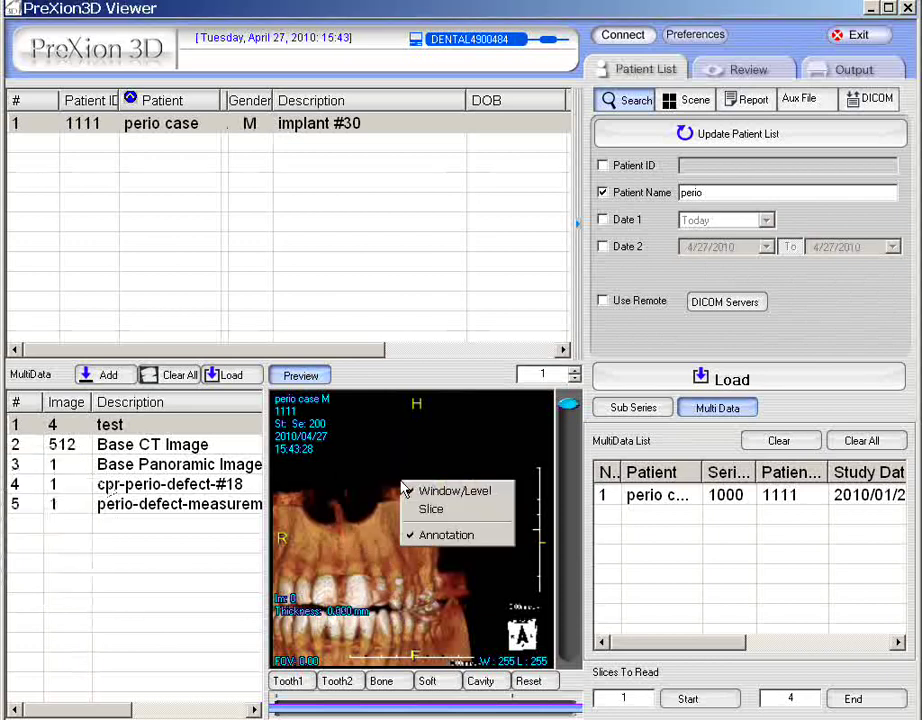
left_click(27, 379)
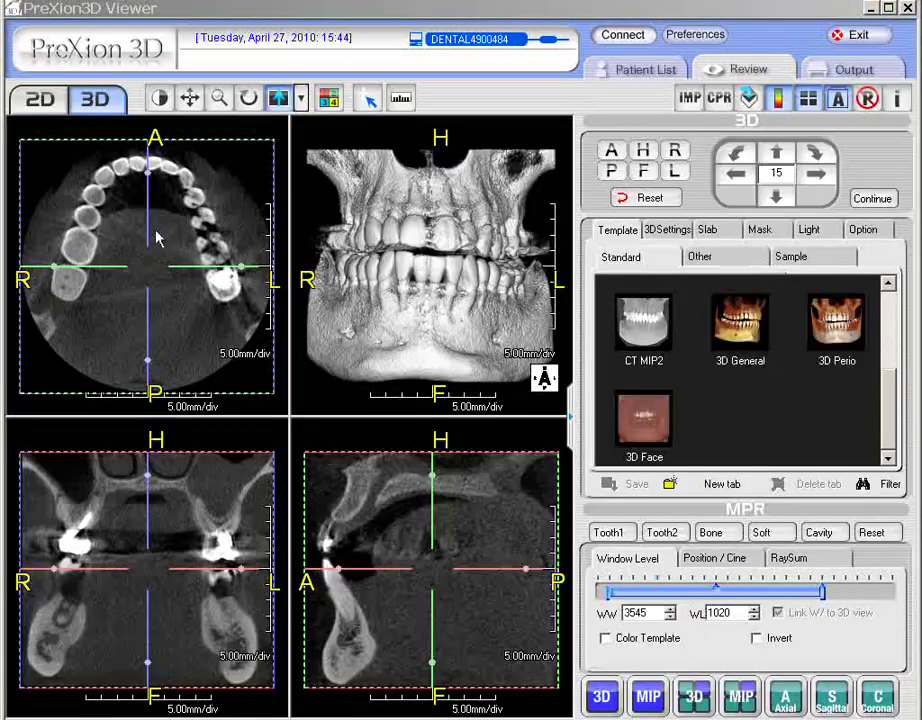
left_click(21, 432)
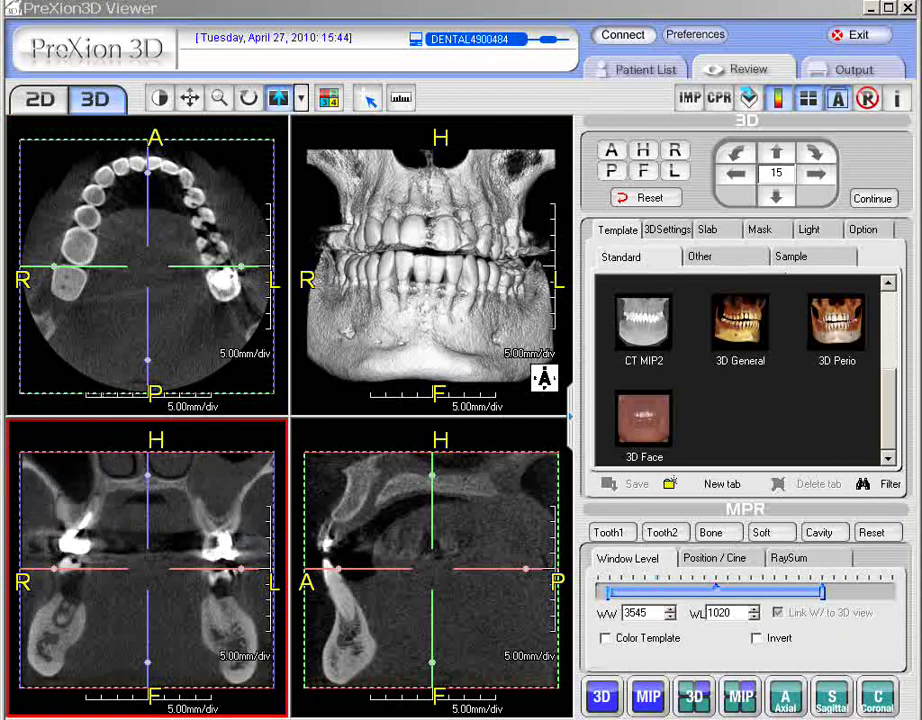
Capture the coronal view into the film layout, then make the 3D view active.
right_click(195, 507)
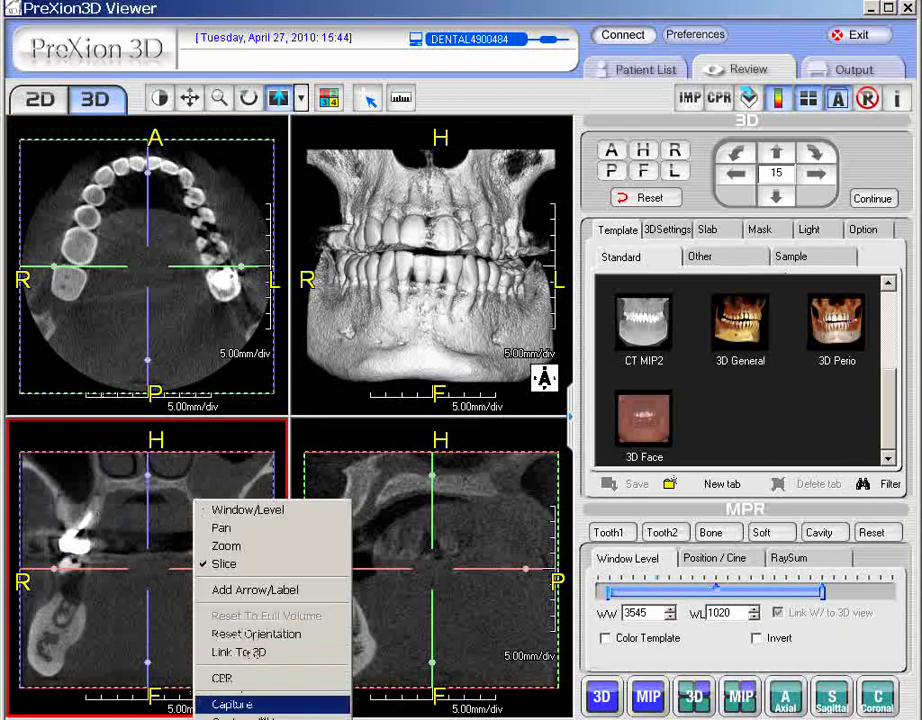
left_click(265, 704)
left_click(308, 379)
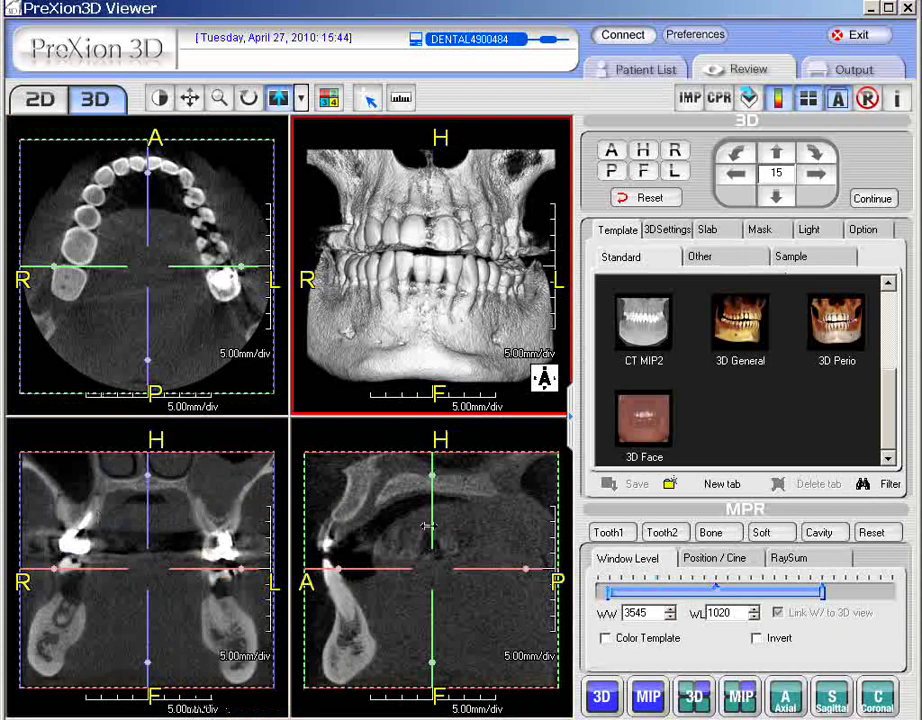
left_click(853, 69)
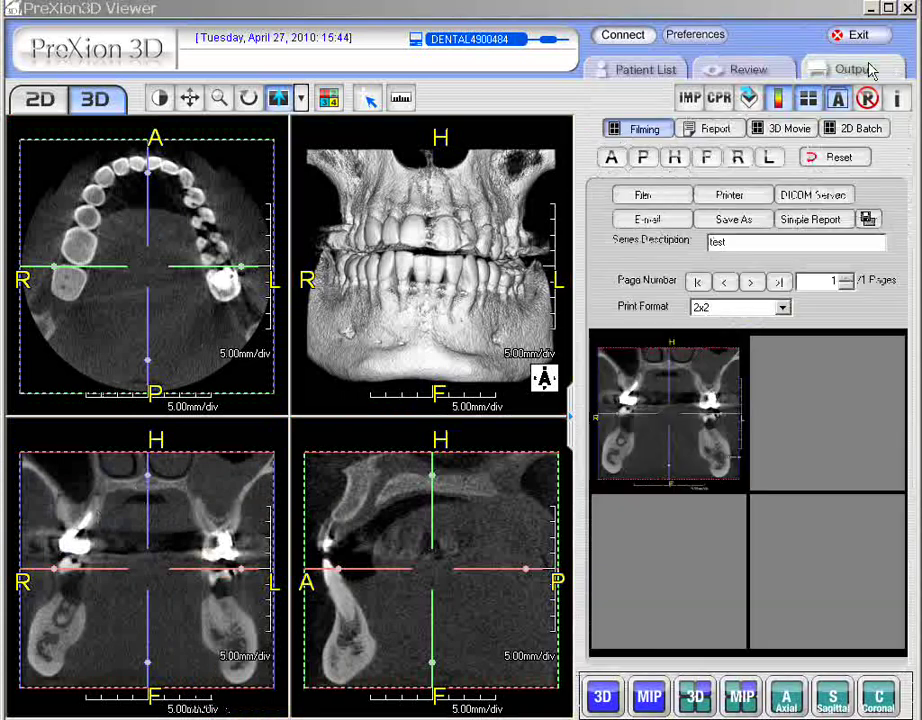
left_click(405, 591)
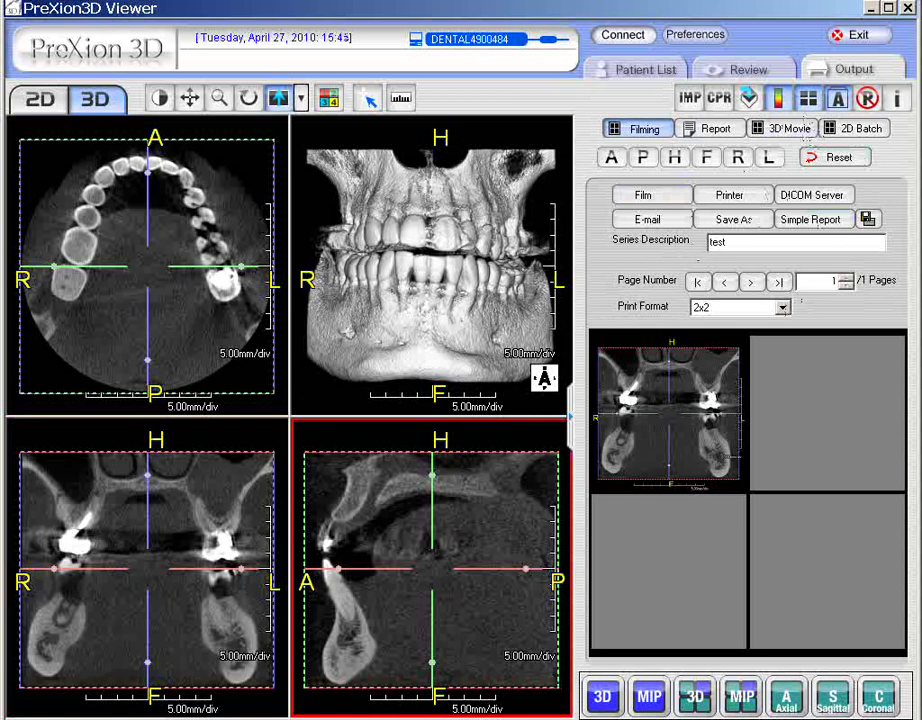
left_click(470, 325)
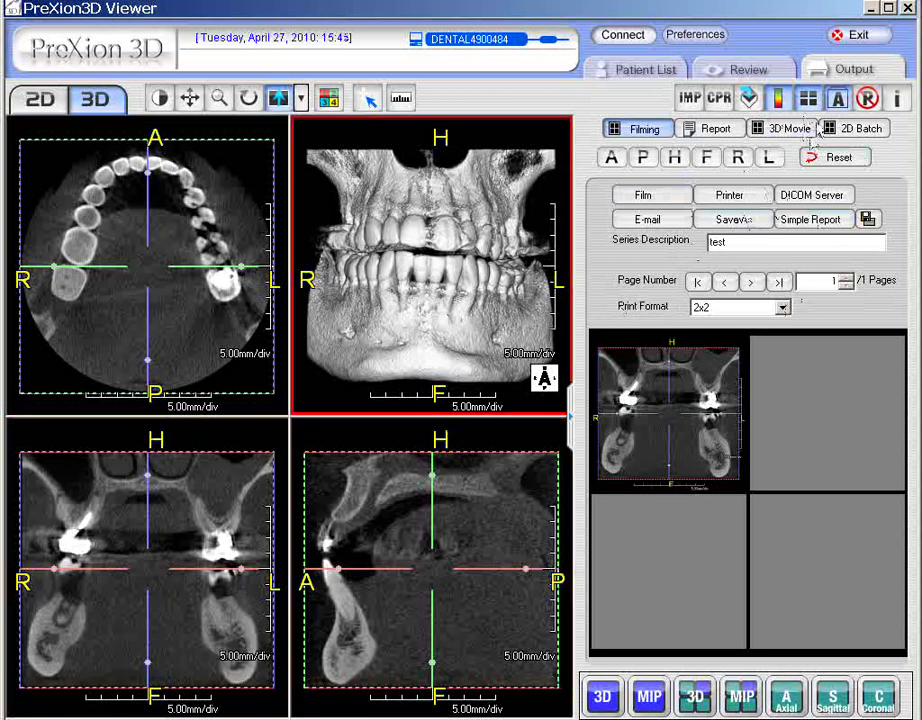
left_click(748, 69)
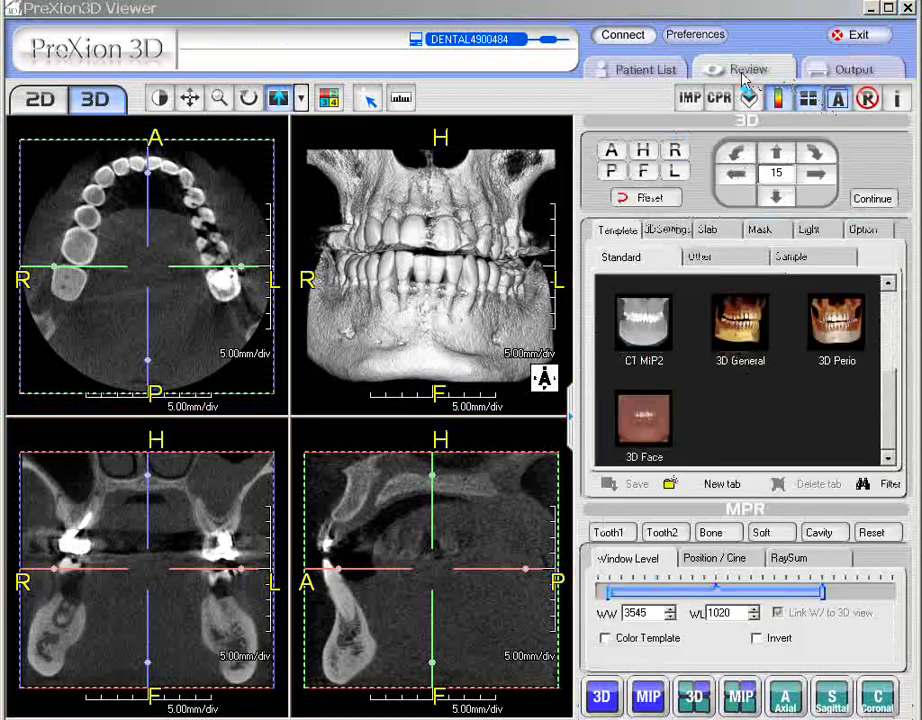
Maximise the 3D view and bring up the dialog to save it as an image.
double_click(406, 252)
right_click(327, 392)
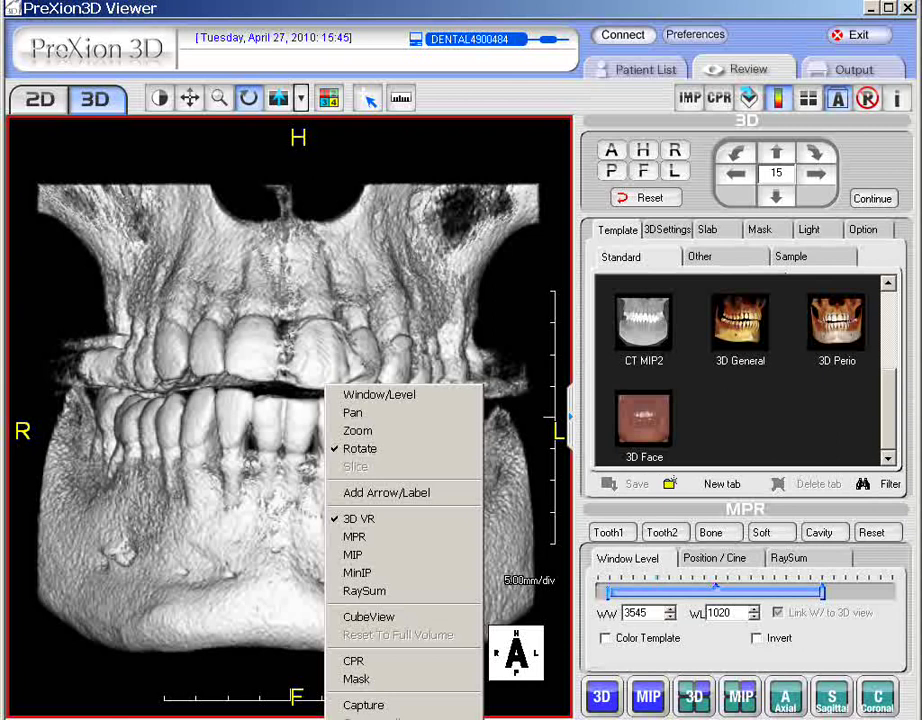
left_click(363, 705)
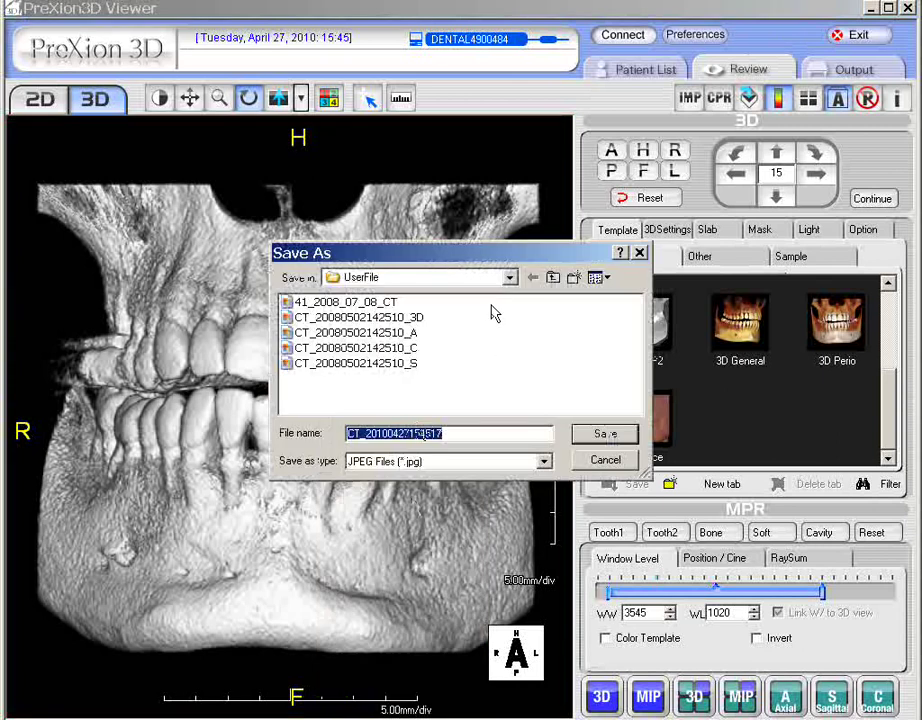
Set the save to Desktop as JPEG named 'p3', then close the dialog without saving.
left_click(510, 278)
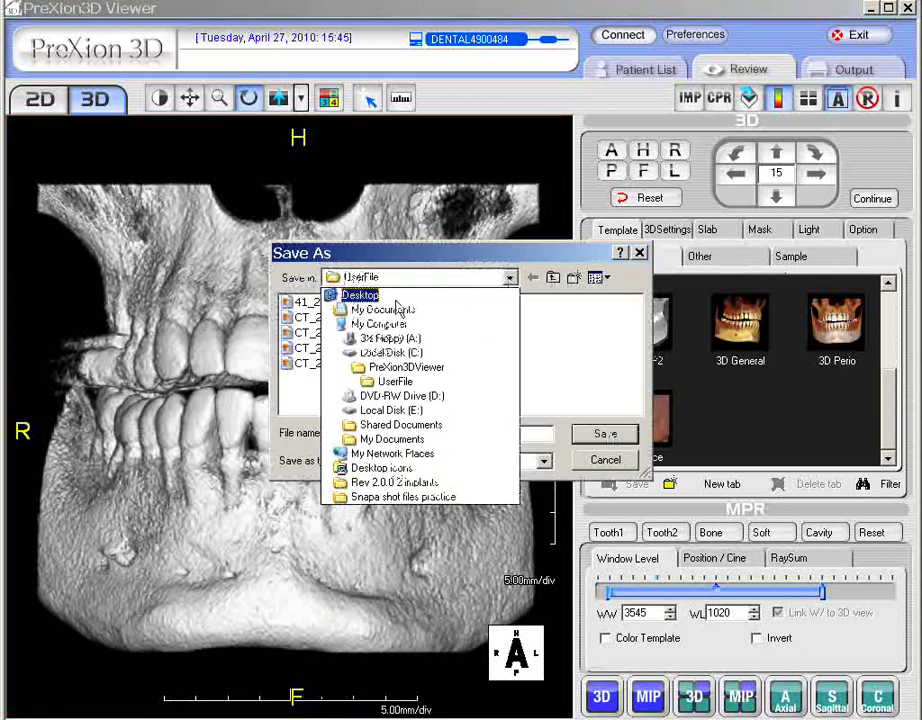
left_click(383, 298)
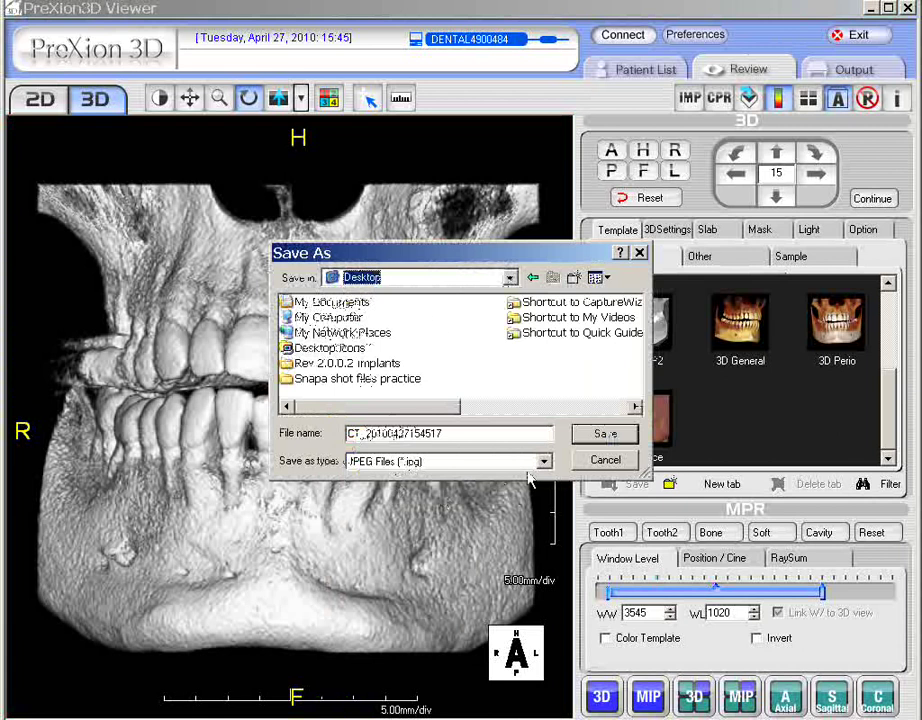
left_click(544, 462)
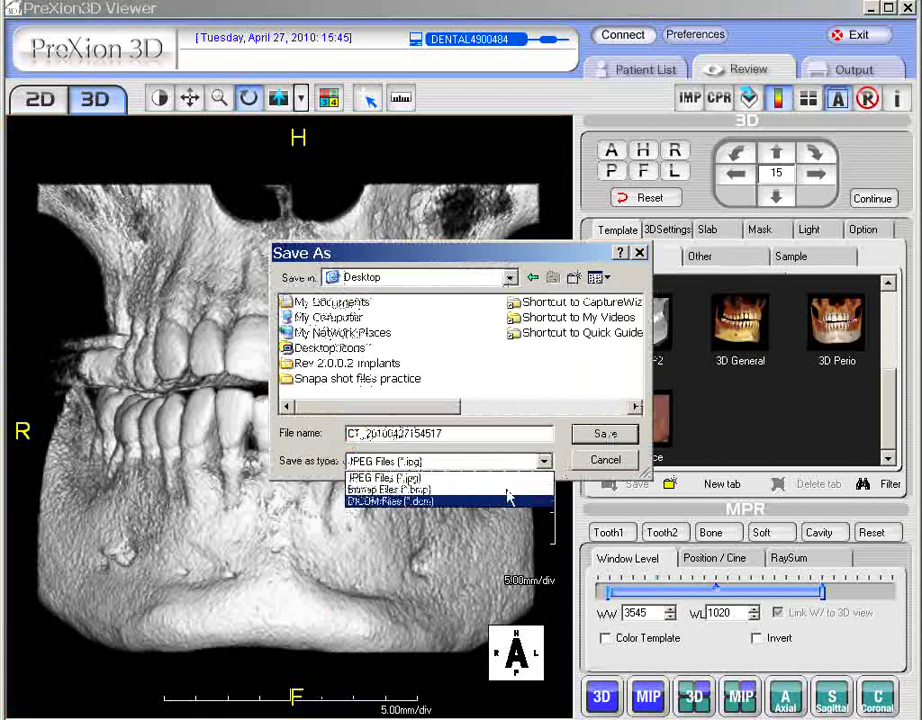
left_click(472, 478)
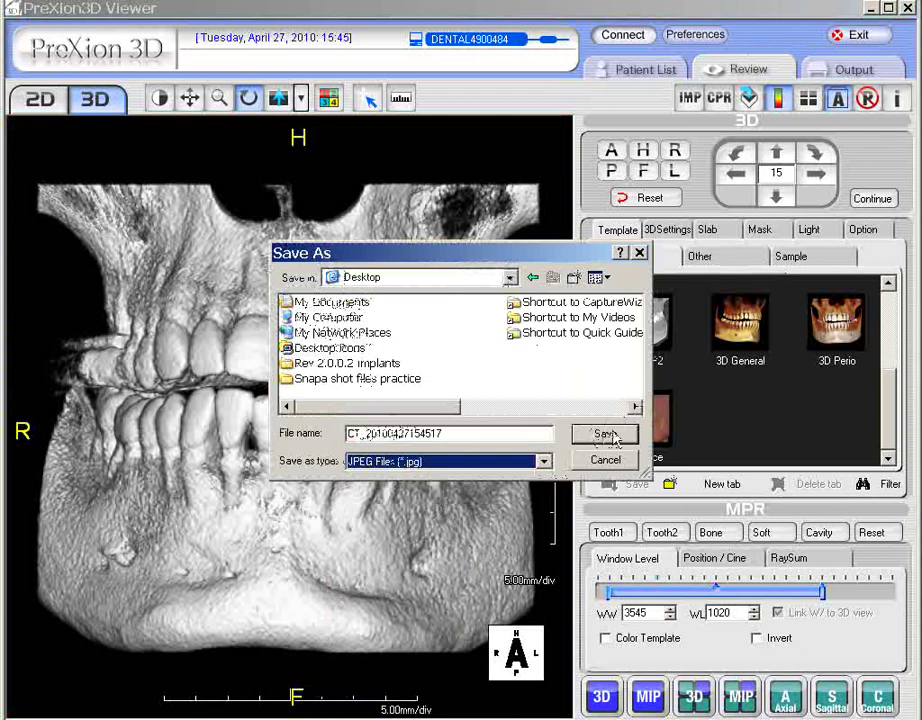
double_click(462, 433)
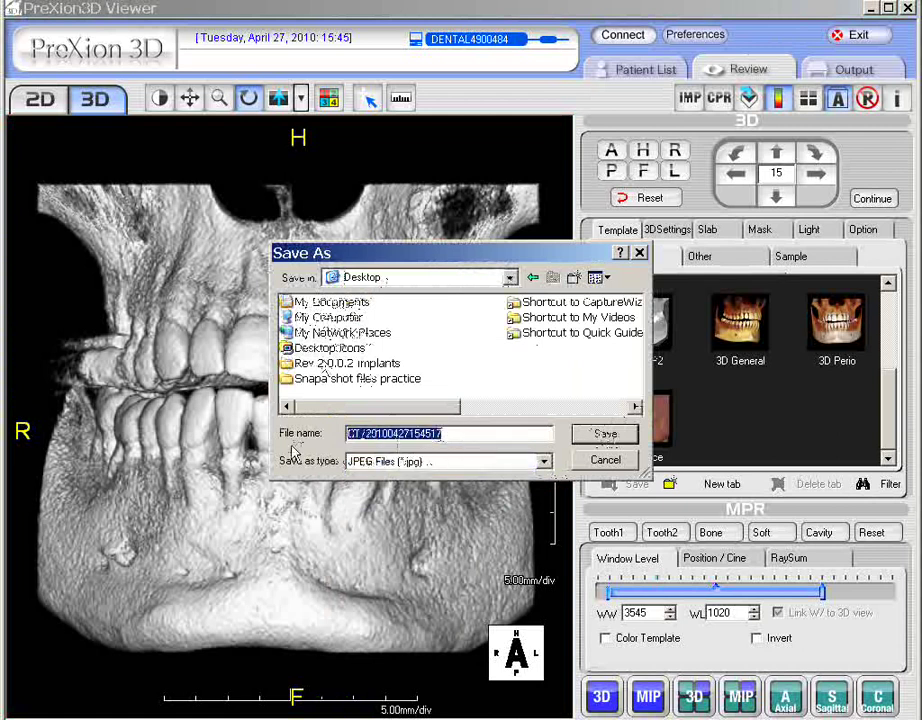
key("BackSpace")
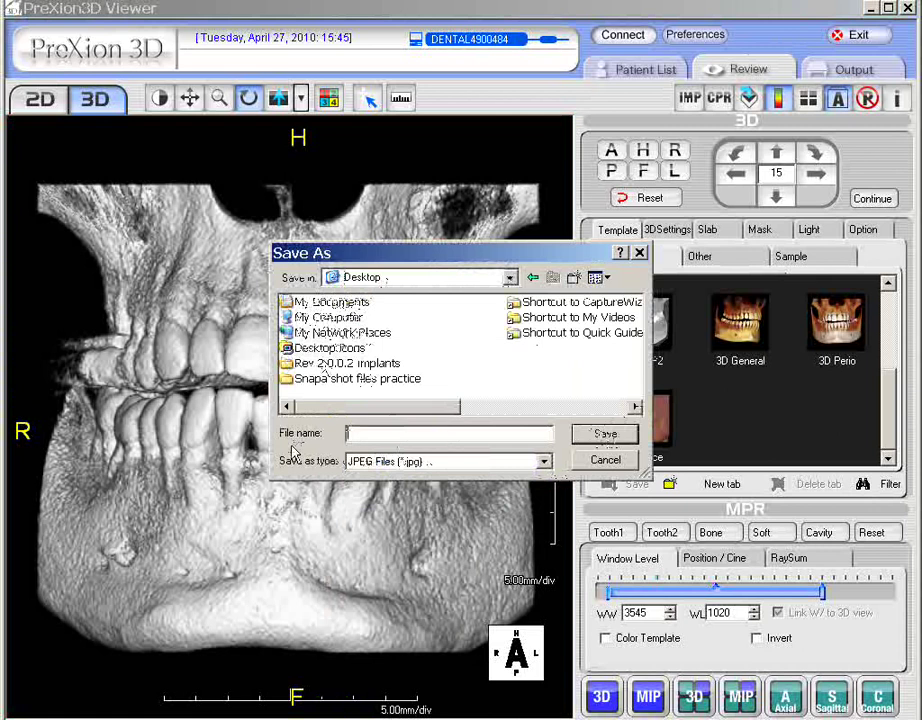
type("p3")
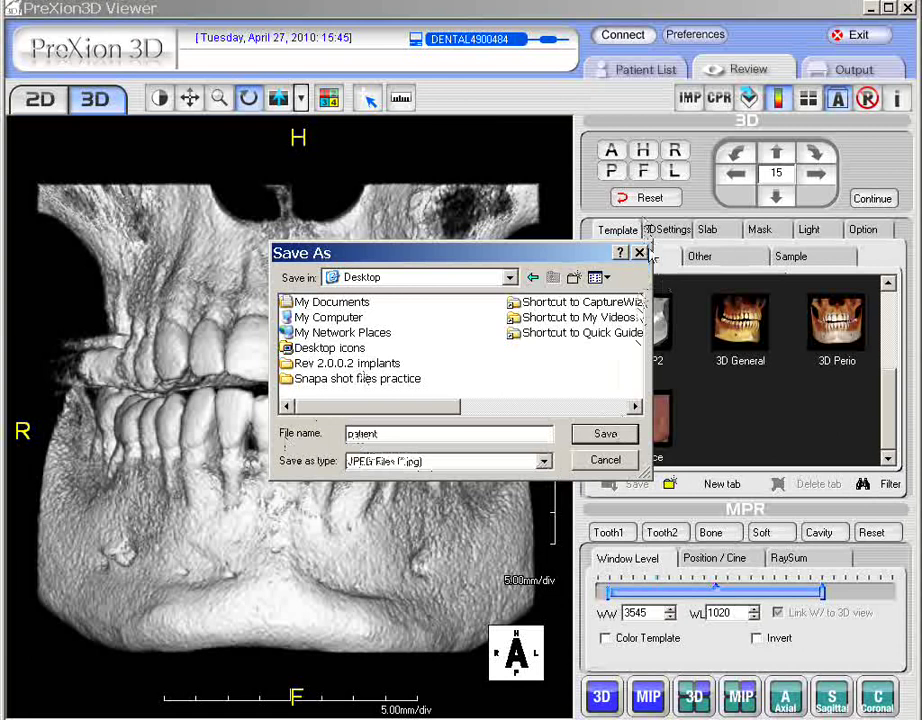
left_click(640, 253)
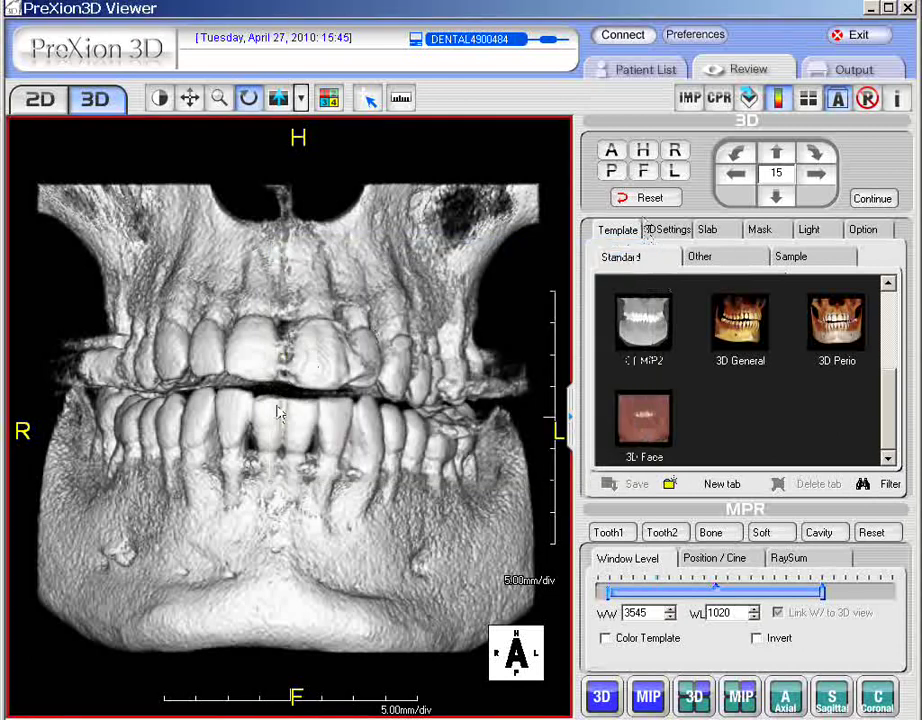